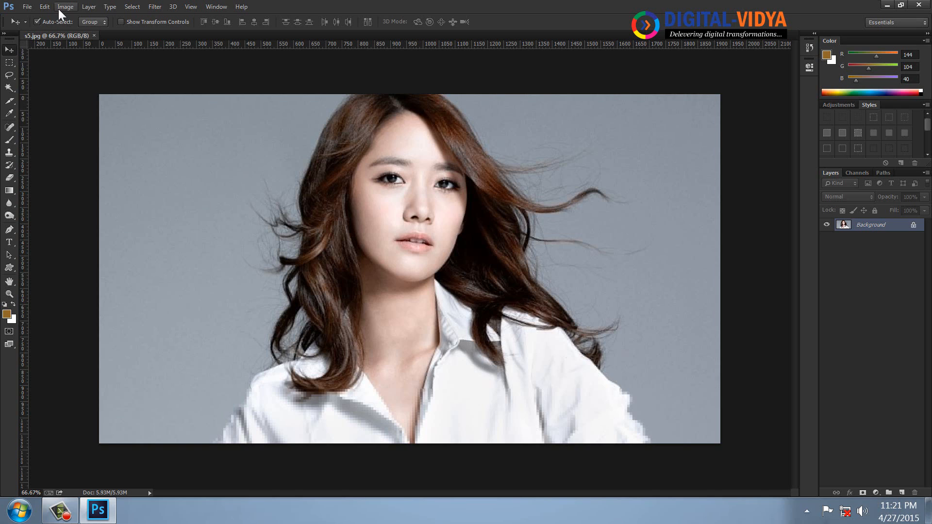
Copy the whole portrait into a new white 1920 × 1080 pixel RGB document and close the original file.
key("ctrl+a")
key("ctrl+w")
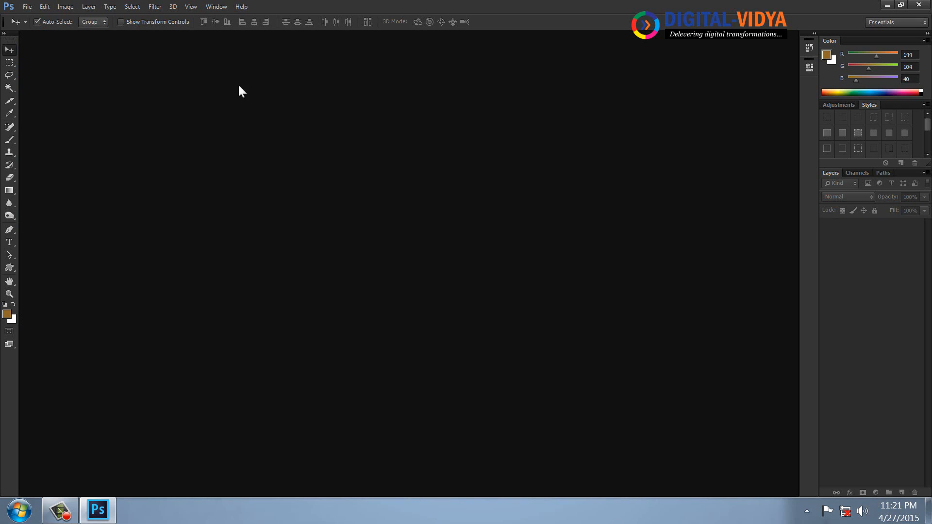
key("ctrl+n")
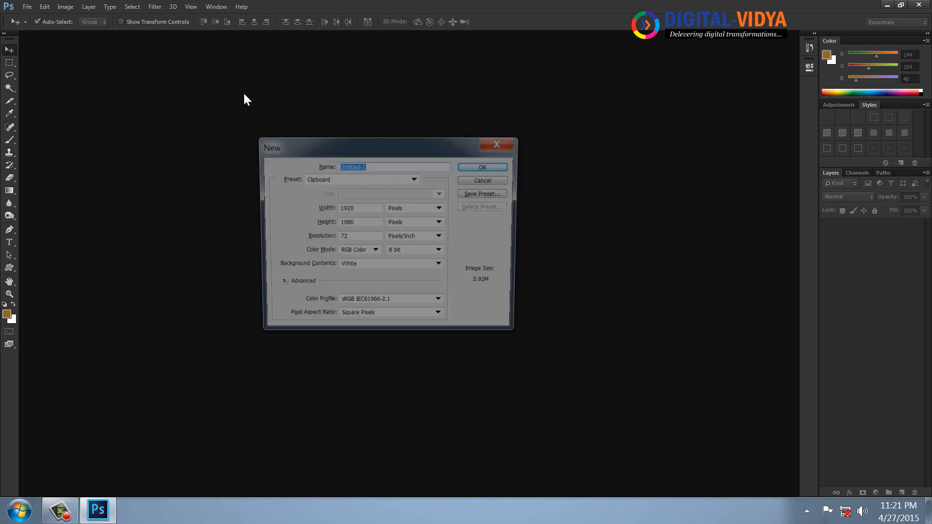
left_click(485, 166)
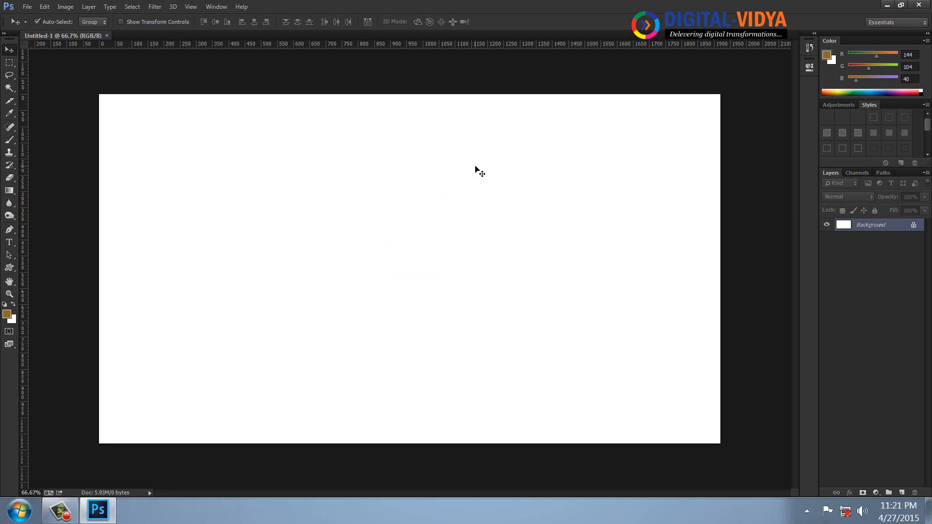
key("ctrl+v")
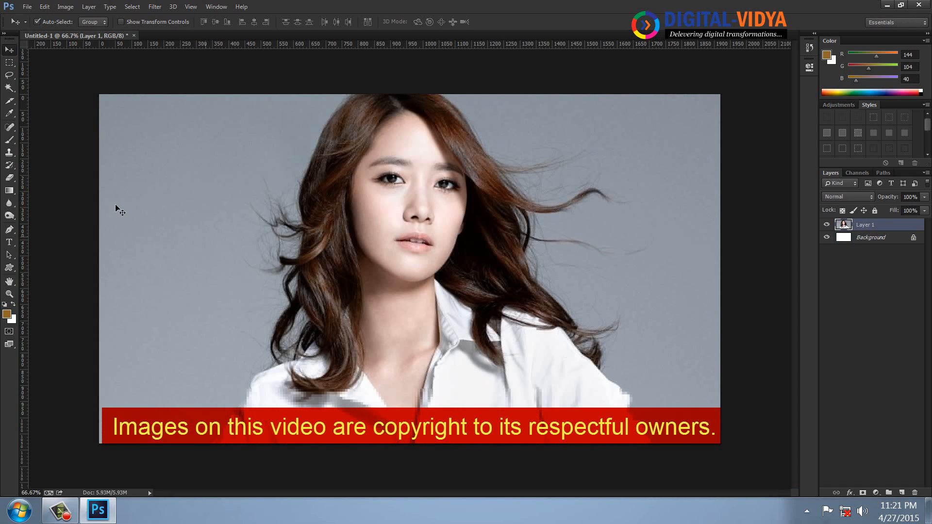
Add an empty layer above the portrait and display the colour swatches beside the face.
left_click(900, 493)
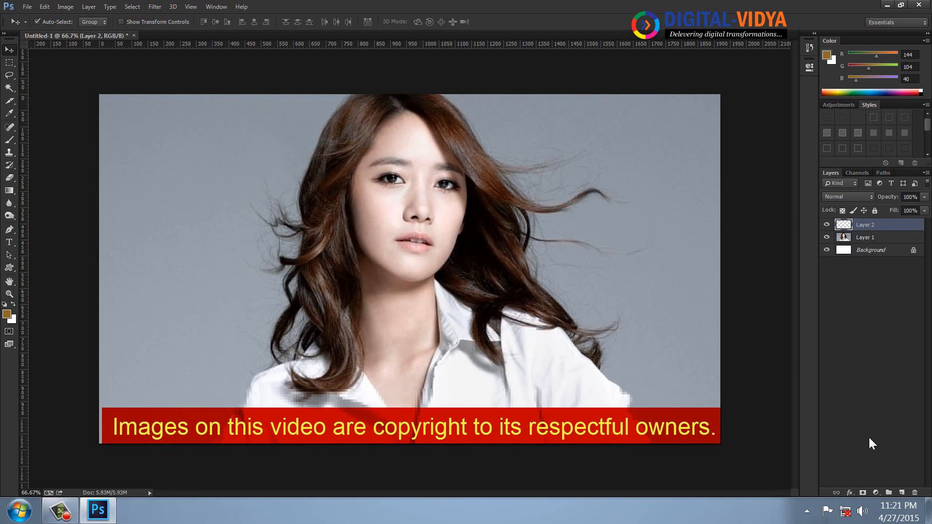
left_click(10, 76)
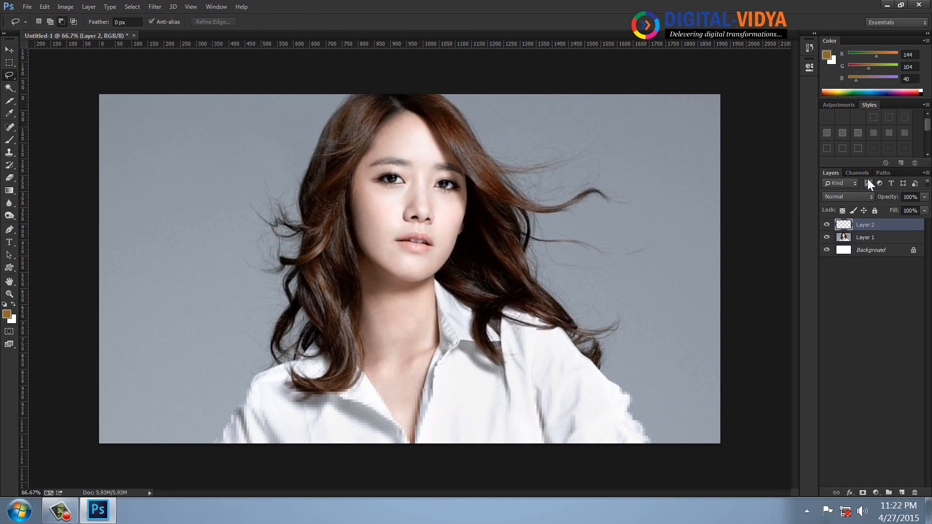
left_click(208, 6)
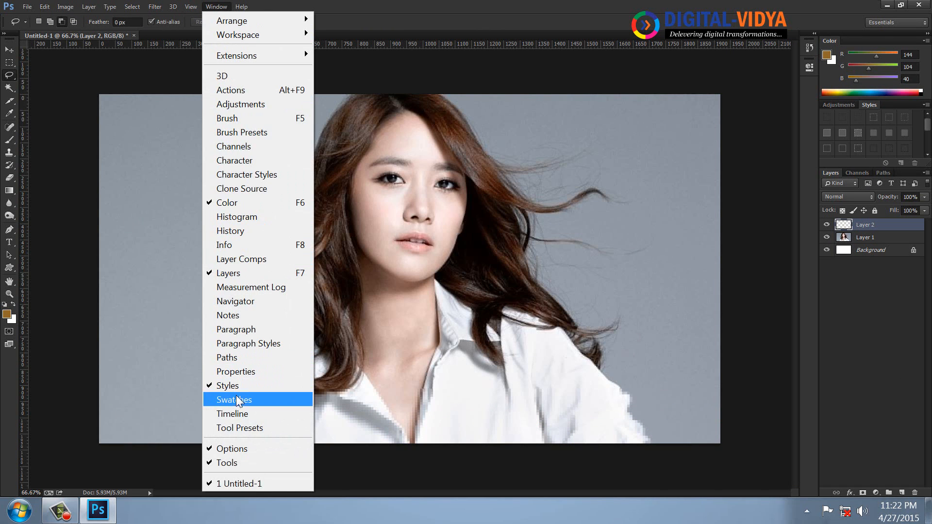
left_click(262, 399)
left_click_drag(598, 62, 644, 95)
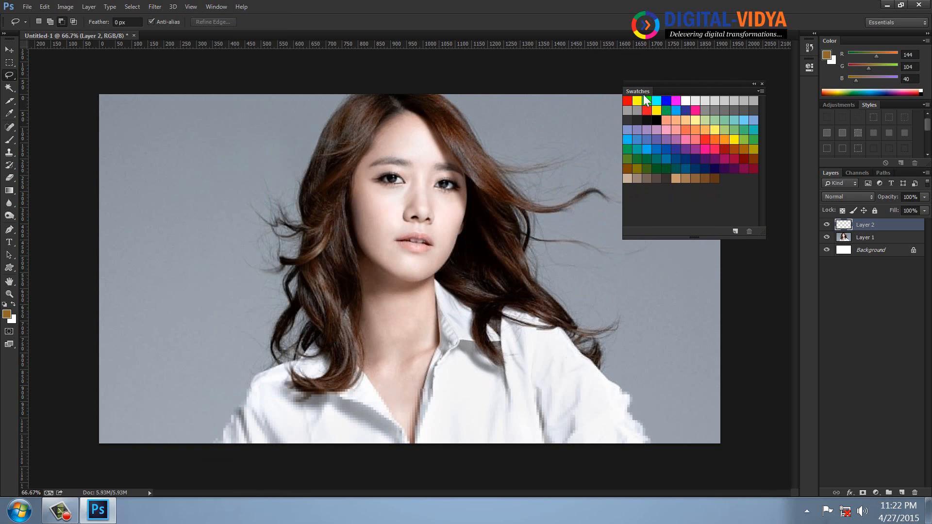
Set the Lasso tool's feather to 25 px, with the image magnified to 100% around the hair.
left_click(10, 294)
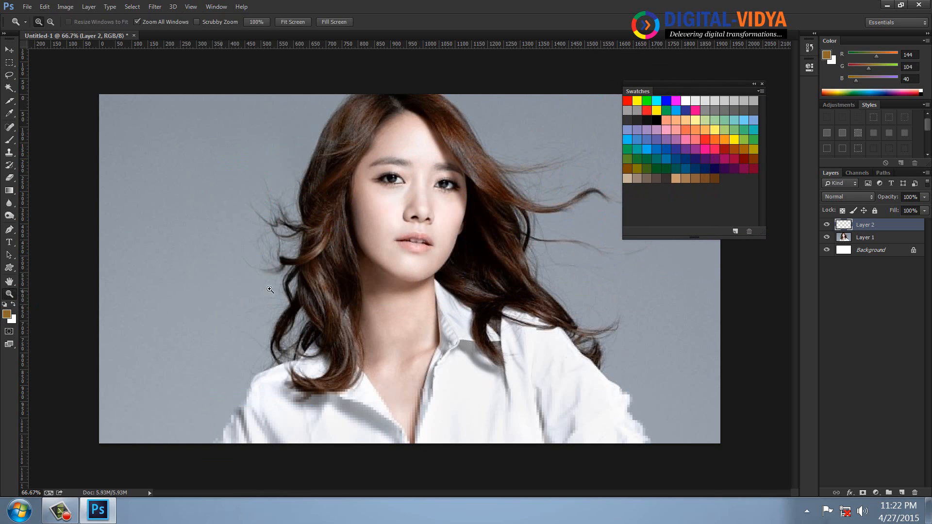
left_click(309, 288)
left_click_drag(458, 307, 301, 284)
left_click(367, 323)
left_click(343, 318, "alt")
left_click(10, 72)
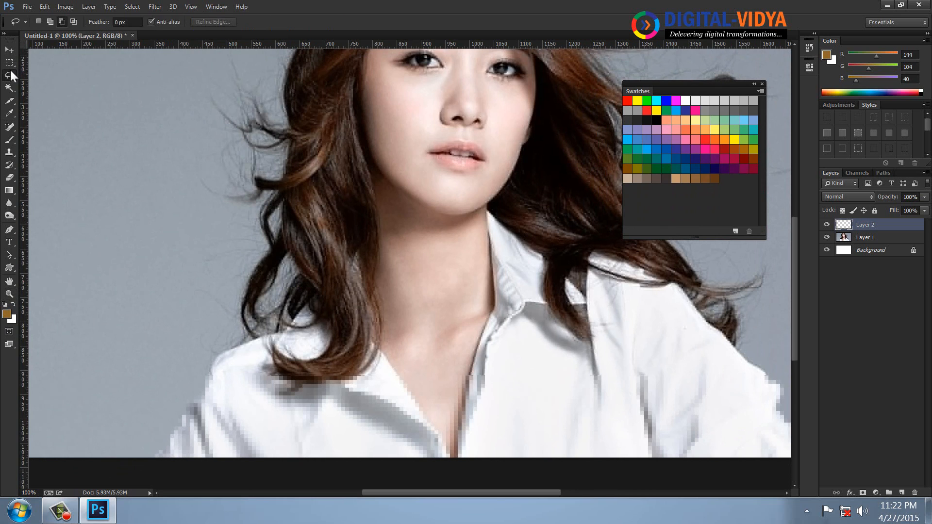
left_click(130, 22)
type("25")
key("Return")
Lasso the lower inner lock beside the neck on the image's left side, fill it with red and deselect.
mouse_move(341, 353)
left_mouse_down()
mouse_move(314, 225)
mouse_move(385, 301)
mouse_move(342, 353)
left_mouse_up()
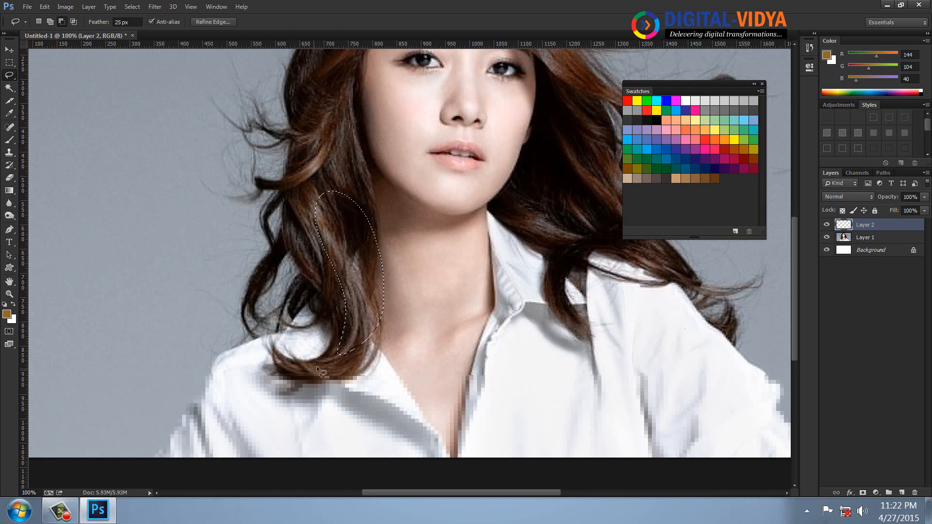
left_click(647, 111)
key("alt+BackSpace")
key("ctrl+d")
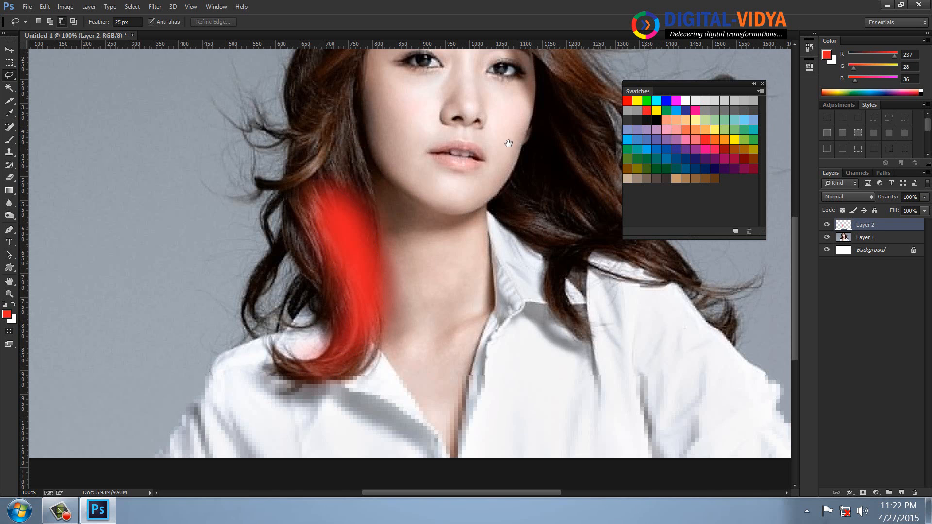
Lasso the outer lower curls left of the red lock, adding areas to the selection, fill them with yellow and deselect.
scroll(444, 286, "up", 3)
mouse_move(280, 475)
left_mouse_down()
mouse_move(286, 439)
mouse_move(314, 408)
left_mouse_up()
mouse_move(306, 466)
left_mouse_down()
mouse_move(257, 397)
mouse_move(319, 292)
left_mouse_up()
left_click_drag(307, 409, 285, 467)
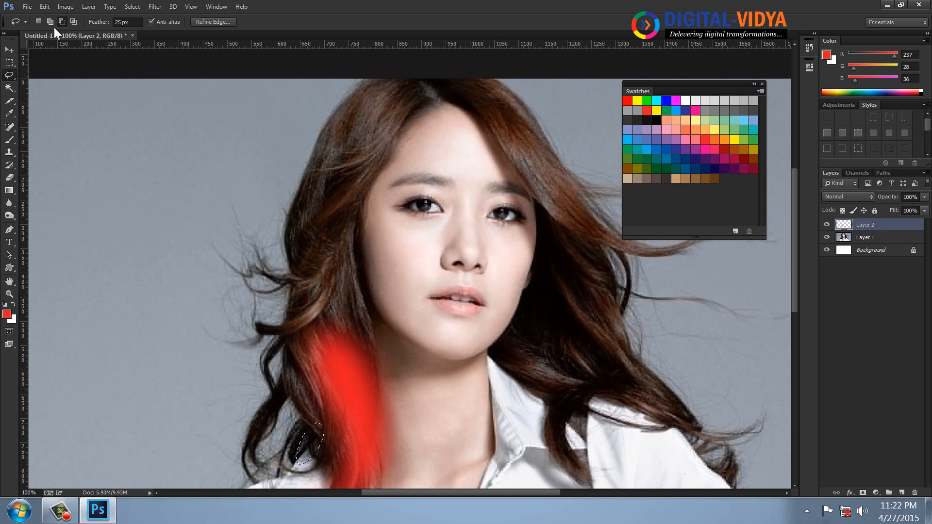
mouse_move(306, 456)
left_mouse_down()
mouse_move(266, 477)
mouse_move(252, 437)
mouse_move(283, 319)
left_mouse_up()
left_click_drag(304, 441, 305, 443)
left_click(656, 110)
key("alt+BackSpace")
key("ctrl+d")
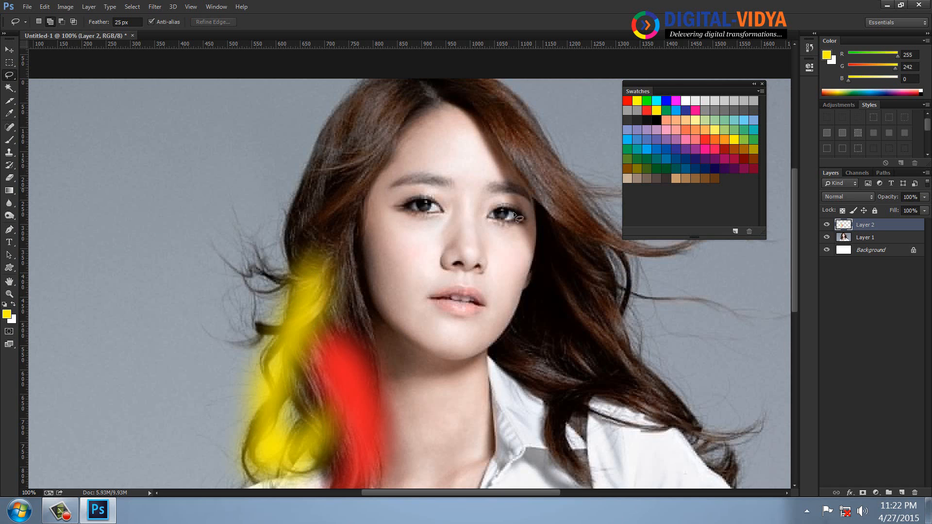
Lasso the inner lock along the left edge of the face, fill it with medium blue and deselect.
scroll(549, 164, "up", 2)
mouse_move(347, 374)
left_mouse_down()
mouse_move(325, 233)
mouse_move(361, 243)
mouse_move(368, 369)
mouse_move(359, 381)
left_mouse_up()
left_click(666, 149)
key("alt+BackSpace")
key("ctrl+d")
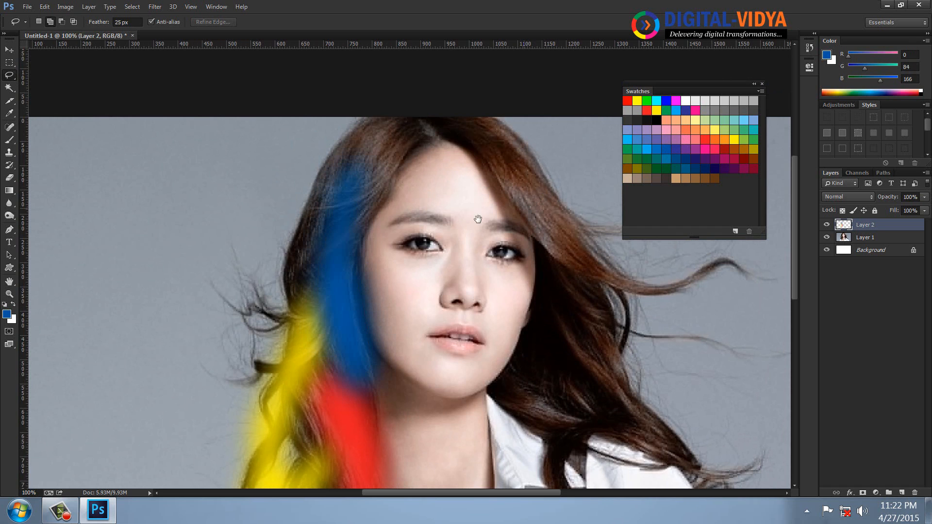
Lasso the outer upper hair and flyaway strands on the image's left side, fill them with green and deselect.
left_click_drag(414, 223, 410, 282)
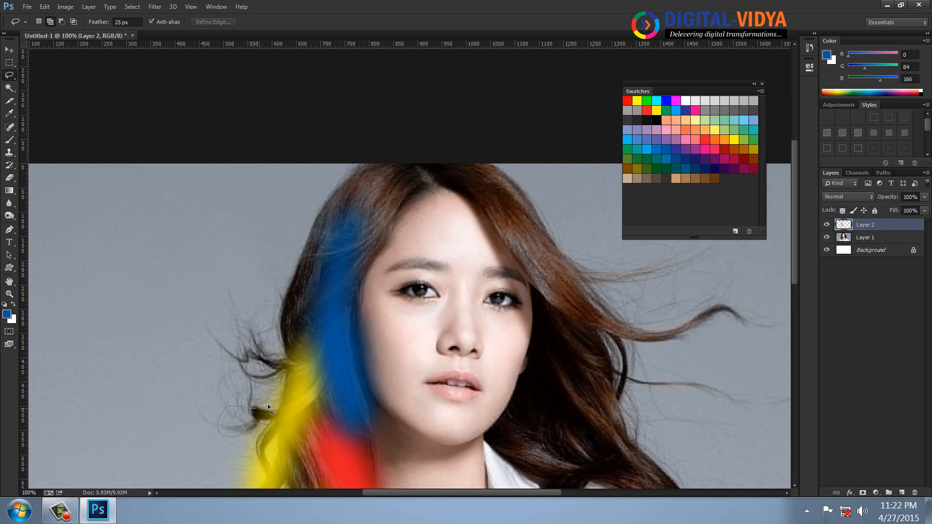
mouse_move(285, 347)
left_mouse_down()
mouse_move(313, 240)
mouse_move(339, 302)
mouse_move(310, 354)
left_mouse_up()
left_click(750, 138)
key("alt+BackSpace")
key("ctrl+d")
Lasso the hair across the top of the head, fill it with pure blue and deselect.
left_click_drag(422, 326, 390, 366)
mouse_move(378, 233)
left_mouse_down()
mouse_move(456, 182)
mouse_move(340, 218)
left_mouse_up()
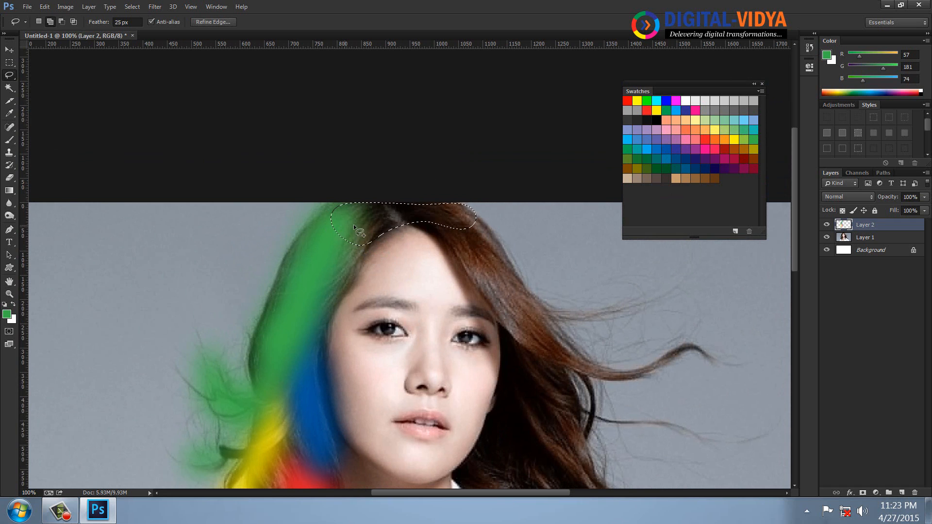
left_click(668, 100)
key("alt+BackSpace")
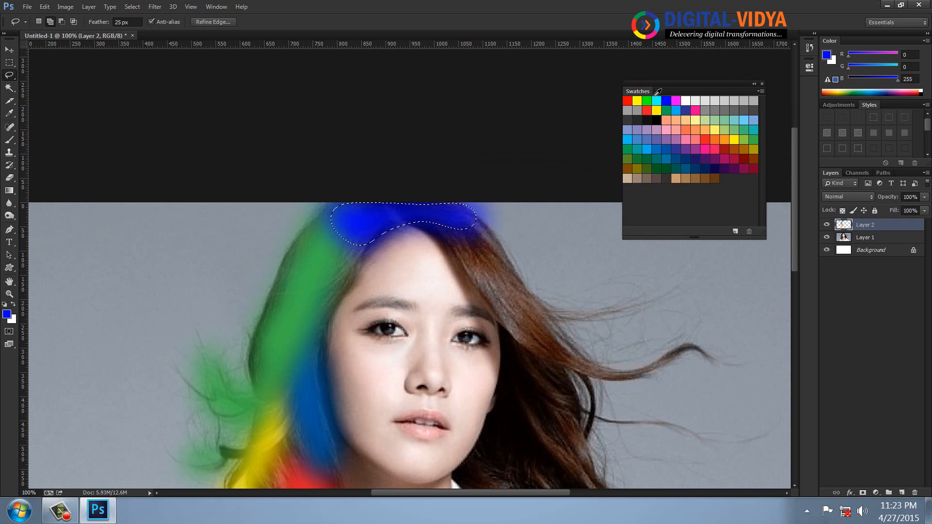
key("ctrl+d")
Lasso the upper lock sweeping down the right side of the forehead, fill it with red and deselect.
left_click_drag(424, 293, 297, 255)
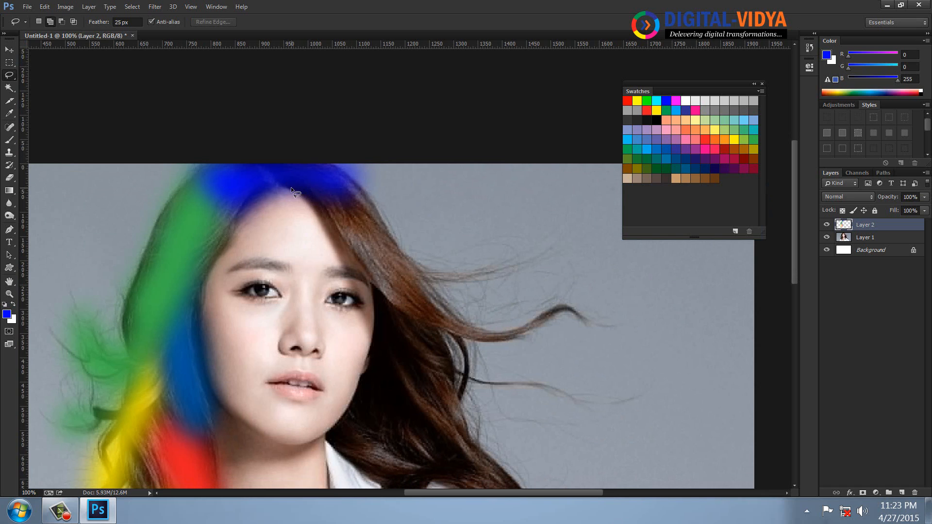
left_click_drag(321, 173, 318, 182)
left_click(705, 139)
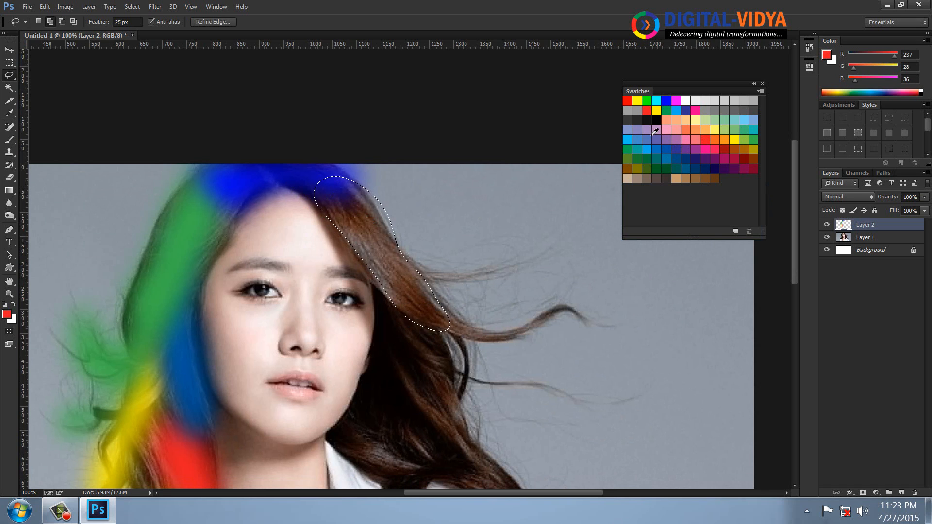
key("alt+BackSpace")
key("ctrl+d")
Lasso the hair beside the right cheek, fill it with dark purple and deselect.
mouse_move(398, 299)
left_mouse_down()
mouse_move(381, 251)
mouse_move(330, 374)
mouse_move(409, 292)
mouse_move(381, 241)
left_mouse_up()
left_click(707, 155)
key("alt+BackSpace")
key("ctrl+d")
Lasso the long strand blowing out to the right, fill it with dark crimson and deselect.
left_click_drag(334, 313, 312, 264)
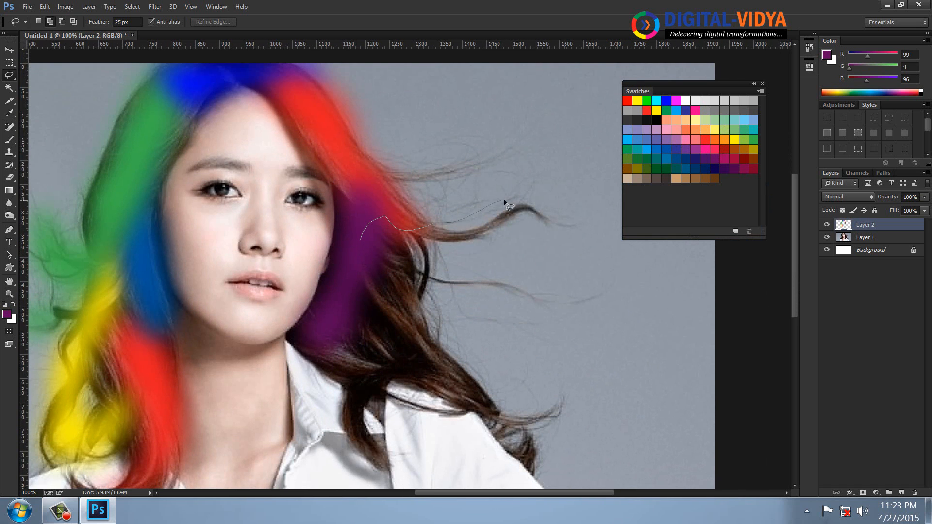
left_click_drag(395, 264, 363, 237)
left_click(737, 155)
key("alt+BackSpace")
key("ctrl+d")
Lasso the large hair mass between the right cheek and the shoulder, fill it with magenta pink and deselect.
left_click_drag(458, 243, 445, 206)
mouse_move(438, 316)
left_mouse_down()
mouse_move(362, 316)
mouse_move(344, 219)
mouse_move(381, 186)
left_mouse_up()
left_click(696, 110)
key("alt+BackSpace")
key("ctrl+d")
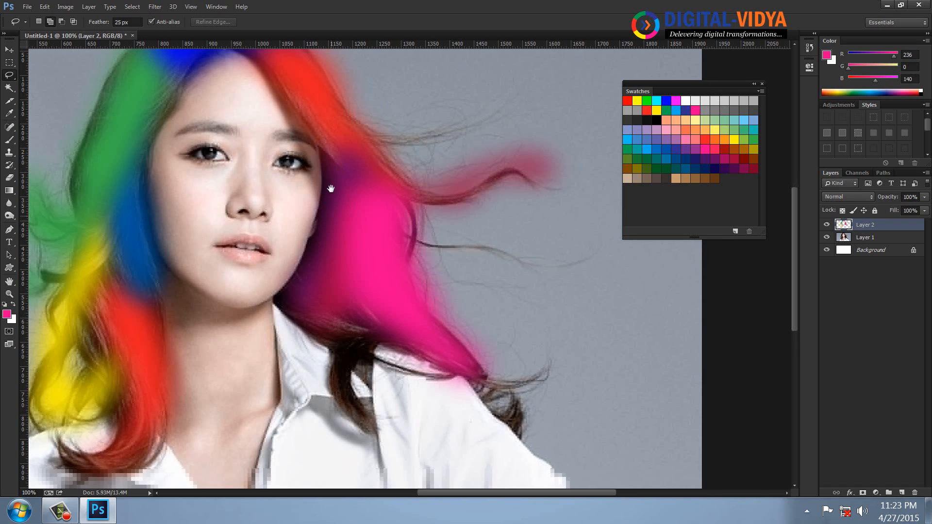
Lasso the lock hanging over the shirt collar on the right, fill it with orange and deselect.
left_click_drag(331, 210, 332, 173)
mouse_move(333, 291)
left_mouse_down()
mouse_move(331, 334)
mouse_move(371, 392)
left_mouse_up()
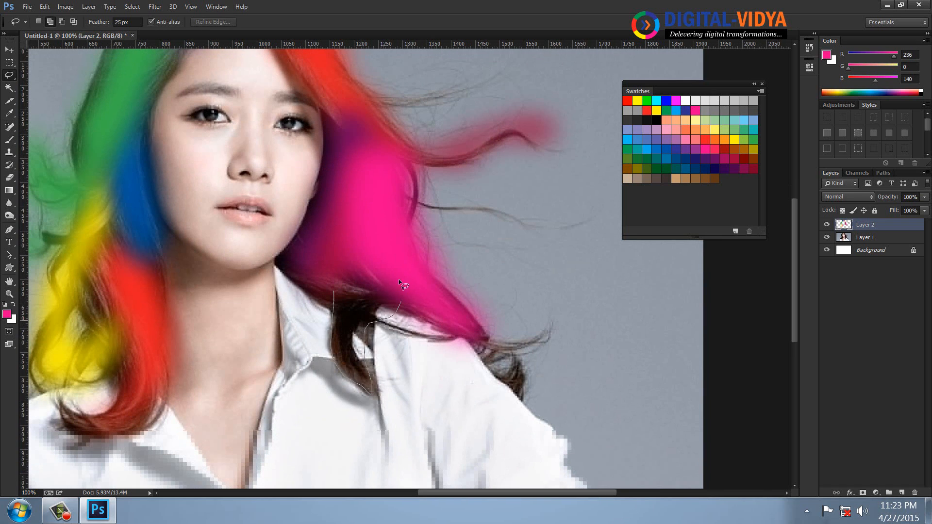
left_click_drag(366, 282, 367, 280)
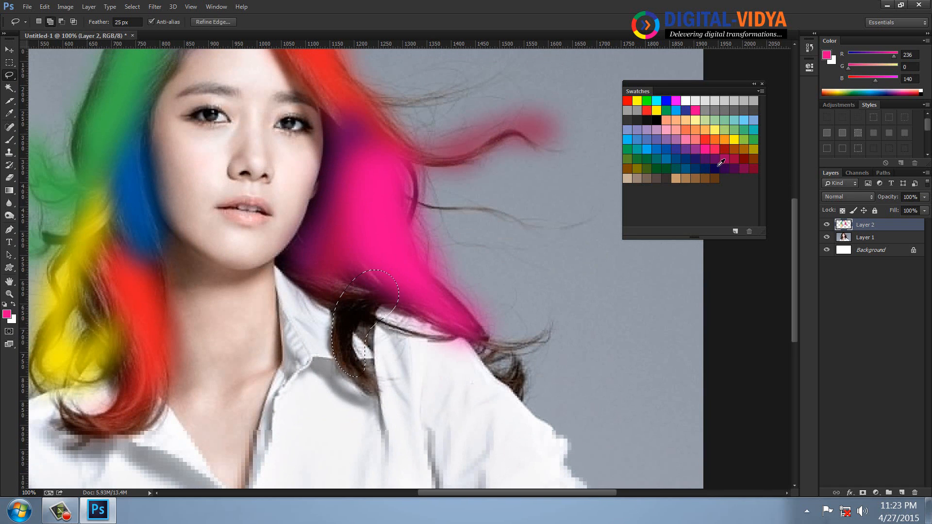
left_click(723, 140)
key("alt+BackSpace")
key("ctrl+d")
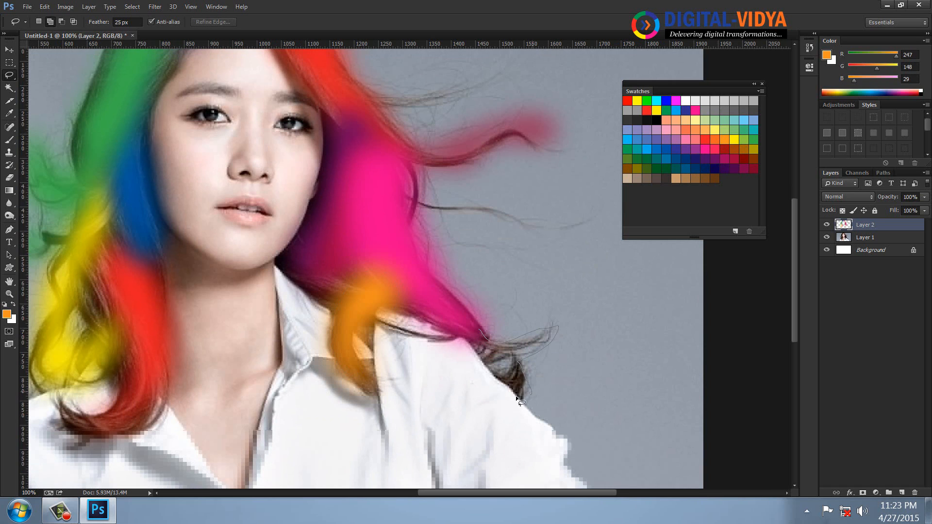
Lasso the hair tips at the far right above the shoulder, fill them with light orange and deselect.
left_click_drag(432, 322, 433, 322)
left_click(706, 132)
key("alt+BackSpace")
key("ctrl+d")
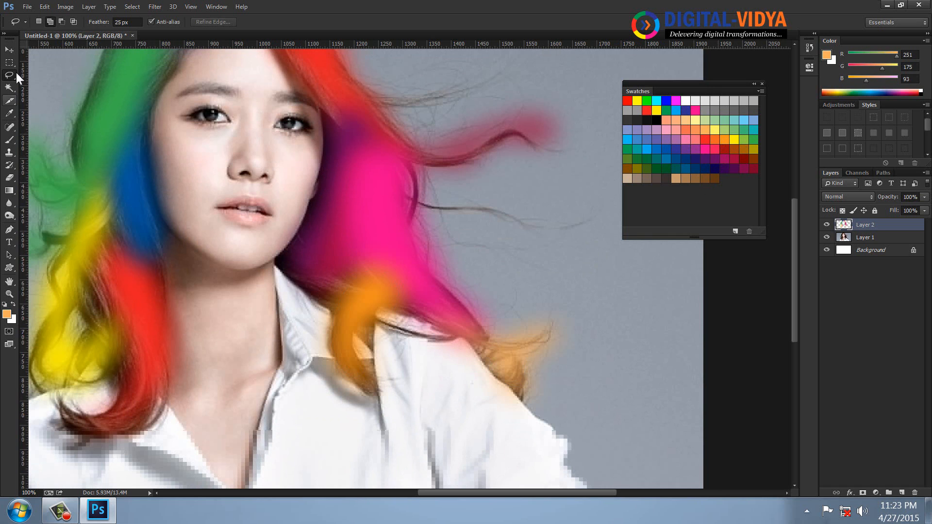
Hide Layer 1 and the Background to view the painted colours on their own.
left_click(9, 49)
left_click_drag(827, 238, 822, 264)
left_click_drag(340, 281, 429, 333)
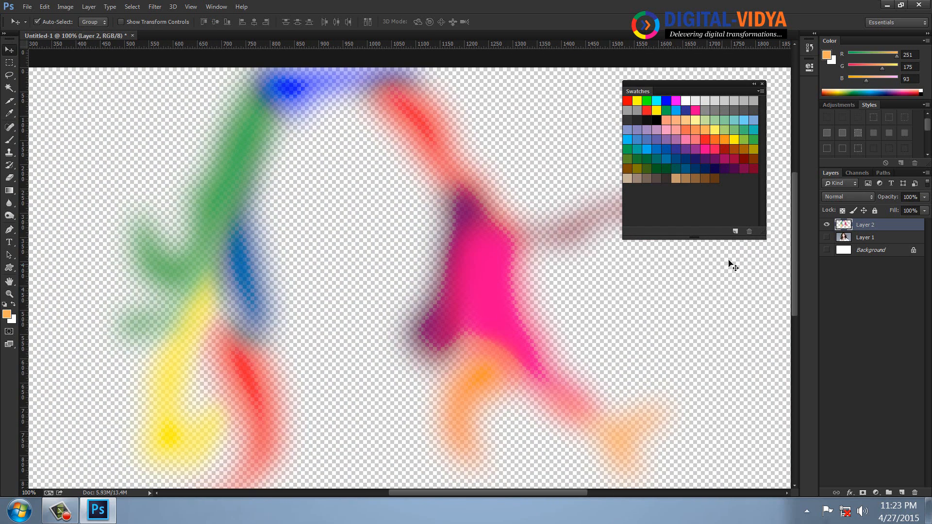
Set Layer 2's blending mode to Color and show Layer 1 and the Background again.
left_click(838, 193)
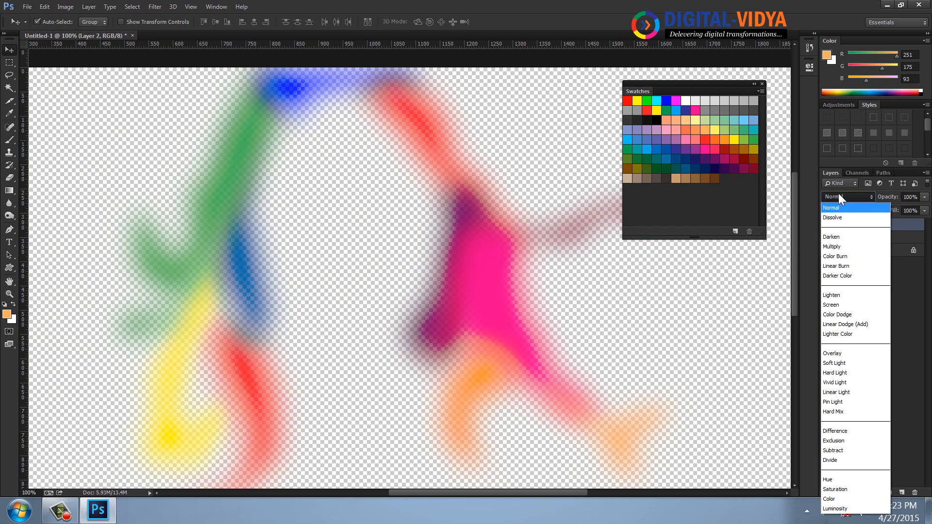
left_click(833, 500)
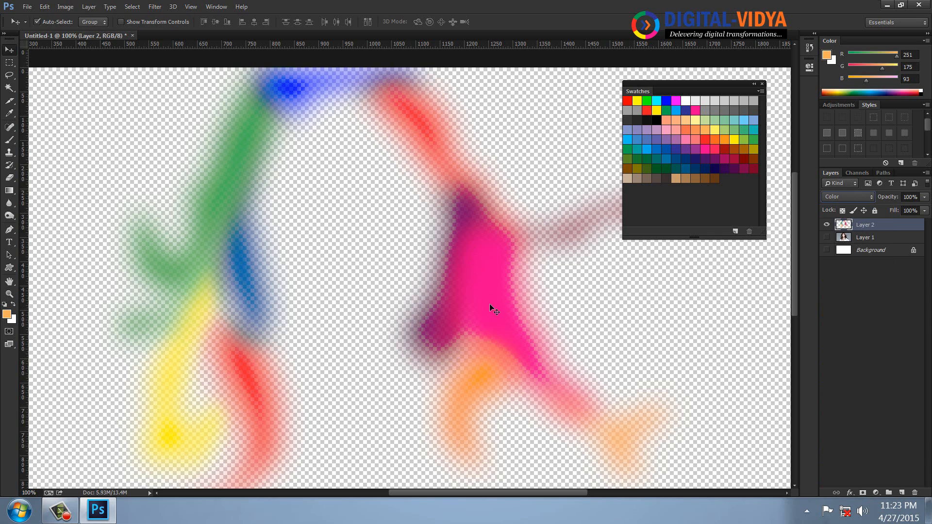
left_click(826, 237)
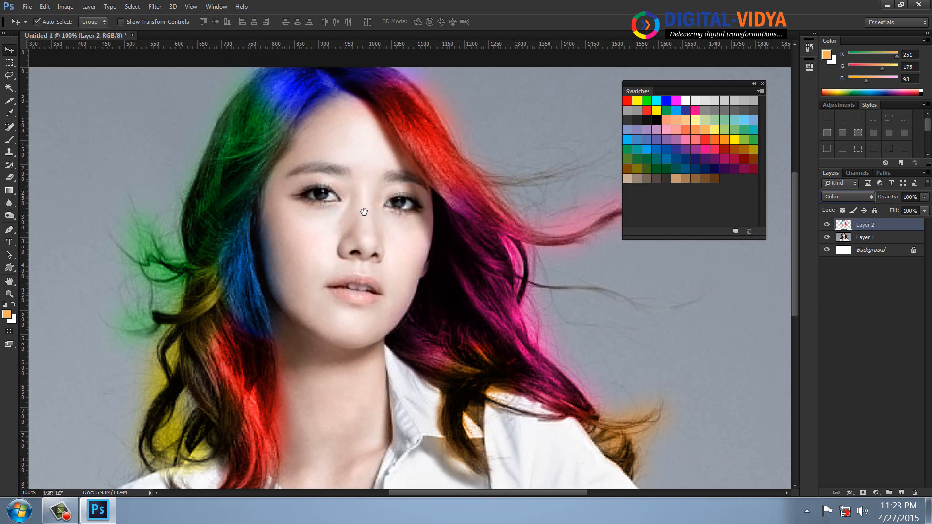
Switch Layer 2's blending mode to Normal for comparison and return it to Color.
scroll(366, 200, "up", 2)
left_click(847, 196)
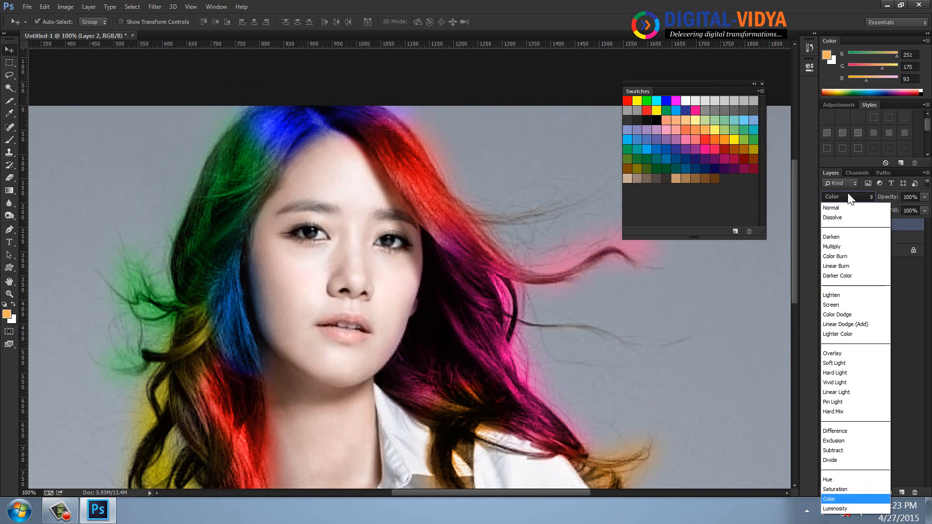
left_click(835, 206)
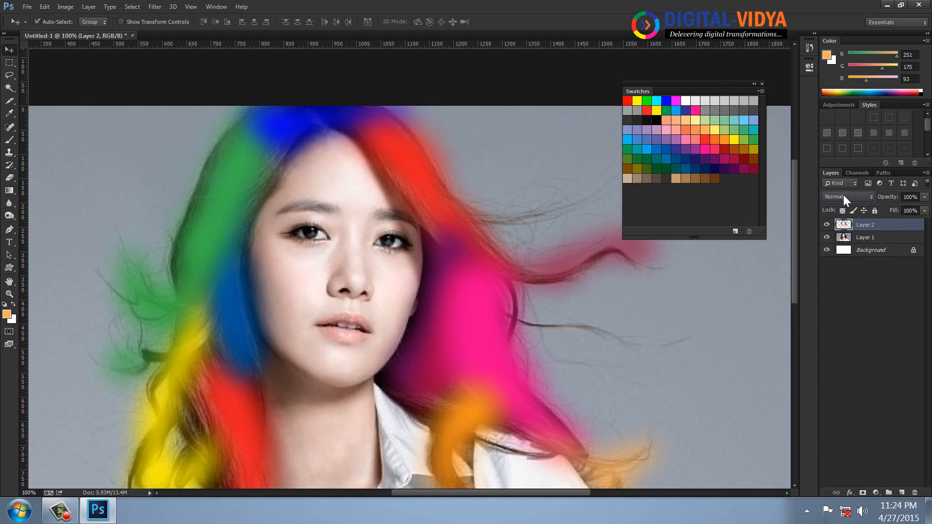
left_click(843, 197)
left_click(831, 498)
left_click(832, 498)
Reduce Layer 2's opacity to 50% to soften the hair colours.
left_click(910, 197)
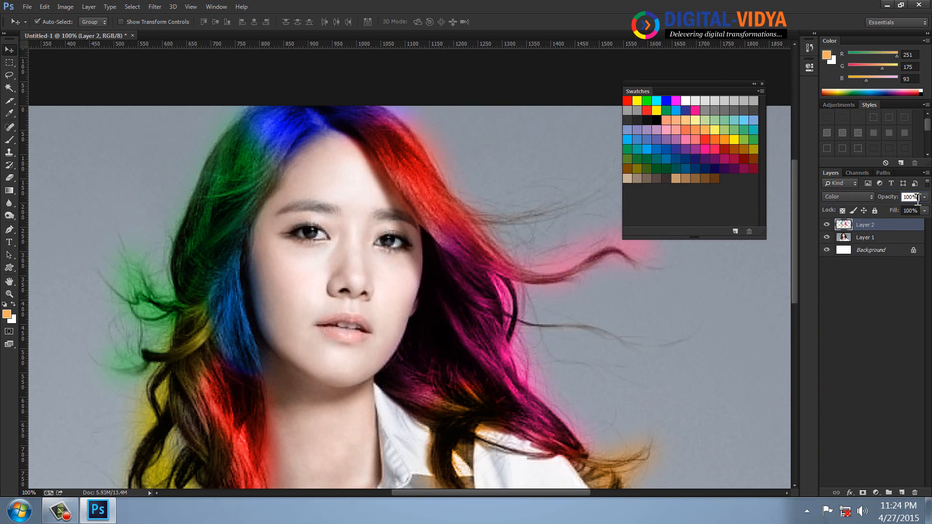
type("50")
key("Return")
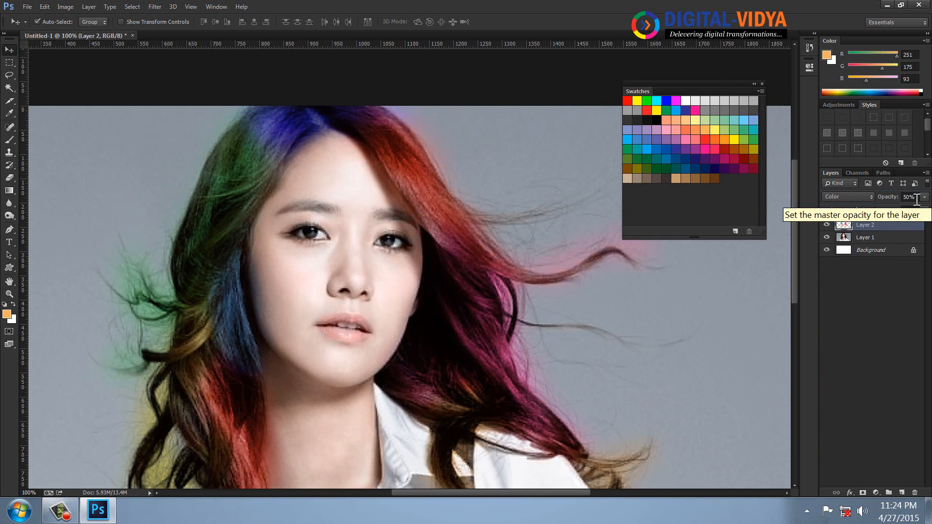
left_click_drag(411, 208, 376, 206)
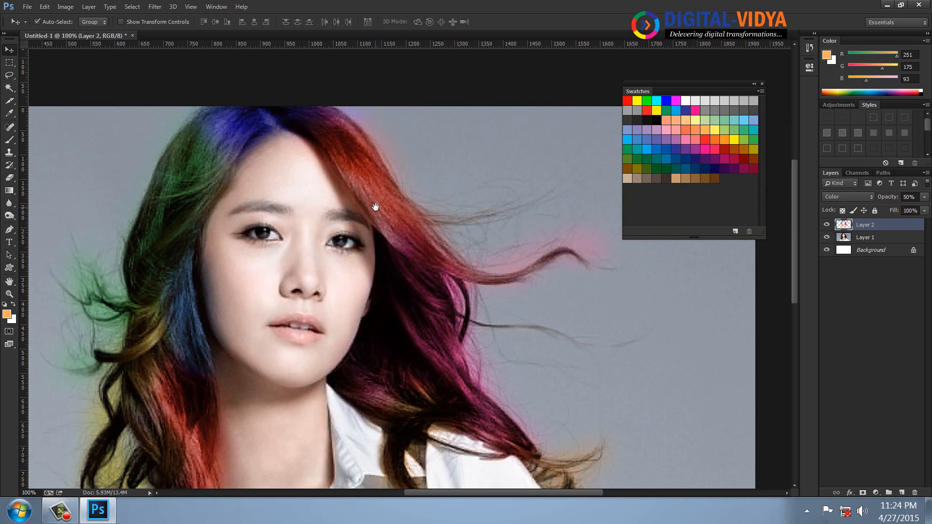
Lasso the colour spill around the loose strands on the right side of the hair with a 25 px feather.
left_click(8, 75)
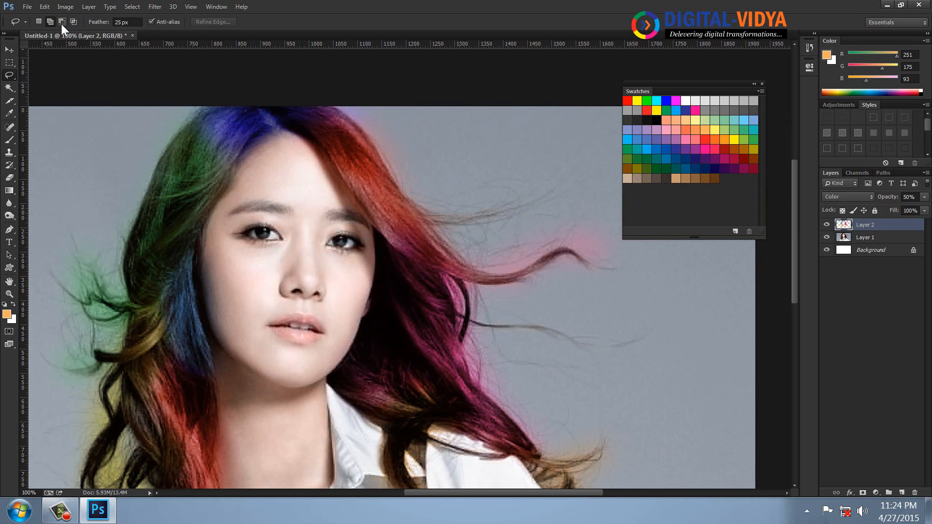
left_click_drag(582, 257, 521, 195)
scroll(467, 287, "down", 1)
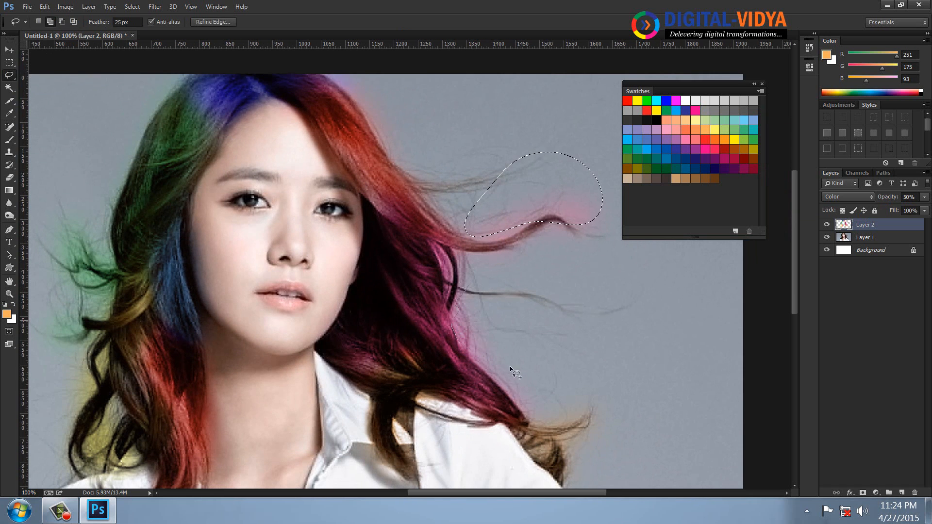
left_click_drag(557, 286, 558, 285)
scroll(340, 242, "left", 1)
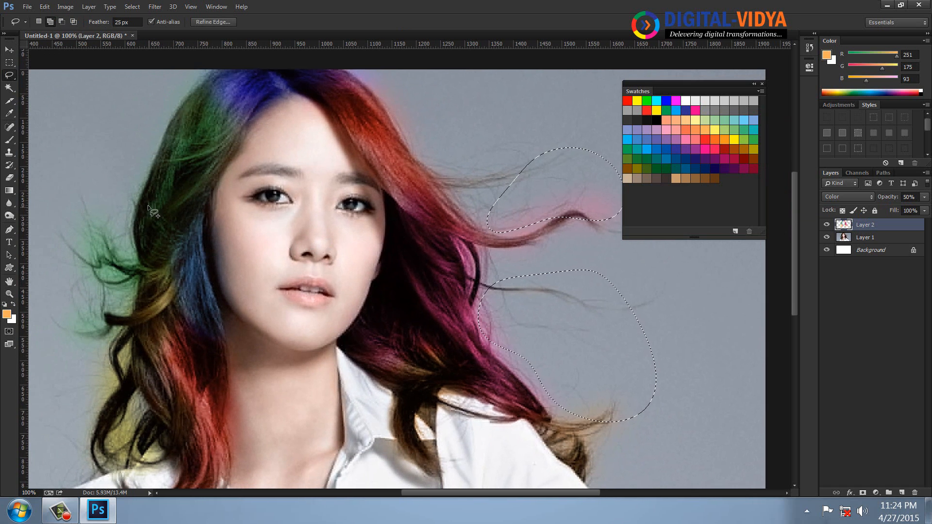
Add the spill around the left side of the hair to the selection, delete the selected colour from Layer 2 and deselect.
mouse_move(103, 269)
left_mouse_down()
mouse_move(14, 245)
mouse_move(70, 222)
mouse_move(139, 226)
left_mouse_up()
scroll(139, 225, "down", 2)
scroll(138, 226, "left", 2)
mouse_move(192, 288)
left_mouse_down()
mouse_move(110, 233)
mouse_move(105, 206)
left_mouse_up()
mouse_move(200, 323)
left_mouse_down()
mouse_move(221, 299)
mouse_move(194, 340)
mouse_move(220, 352)
mouse_move(211, 390)
left_mouse_up()
scroll(420, 299, "right", 1)
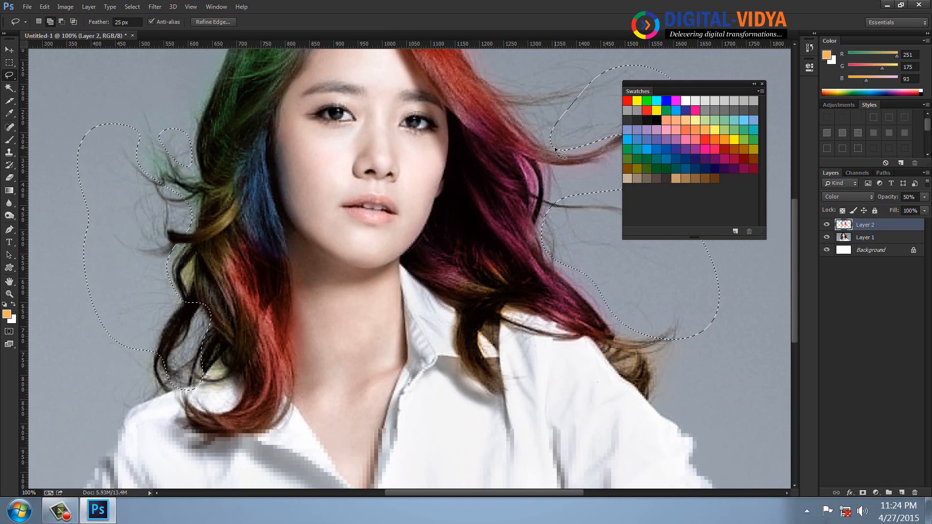
key("ctrl+d")
Remove the colour spill beside the upper-right edge of the hair using a feathered lasso selection, and deselect.
left_click_drag(443, 157, 428, 300)
left_click_drag(491, 141, 491, 148)
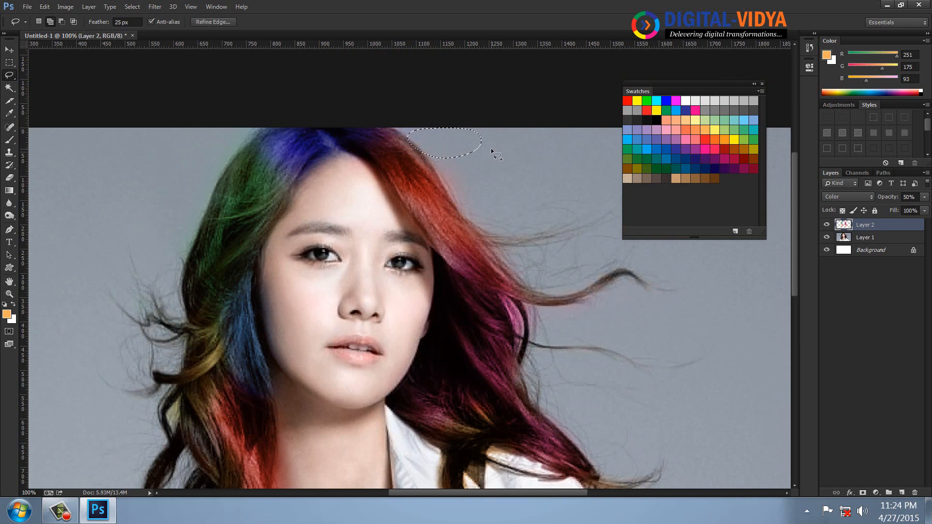
key("ctrl+d")
key("ctrl+minus")
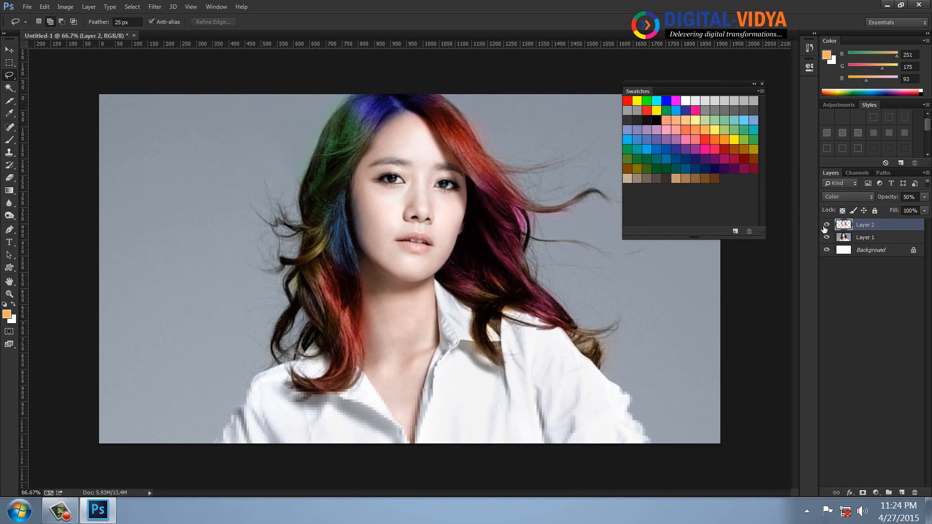
Compare the cleaned-up colours in Normal blending mode and set Layer 2 back to Color.
left_click(833, 196)
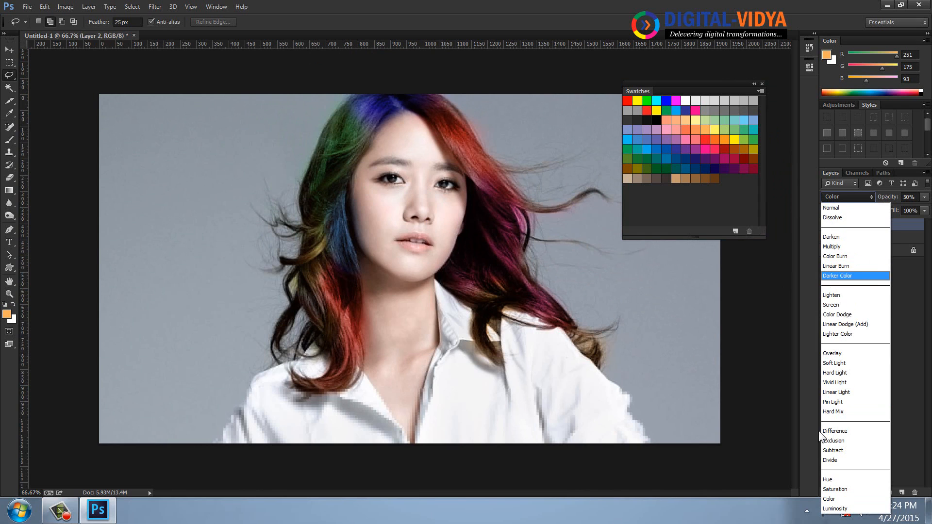
left_click(832, 206)
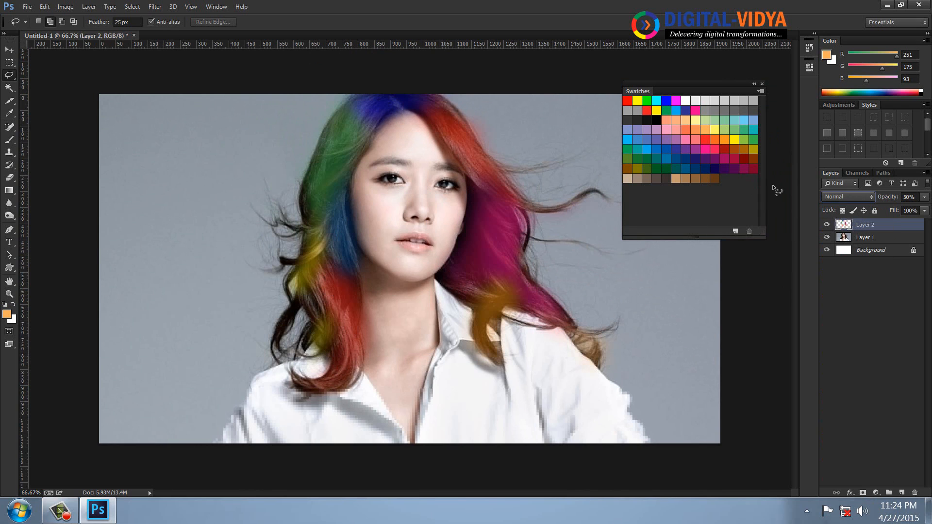
left_click(847, 194)
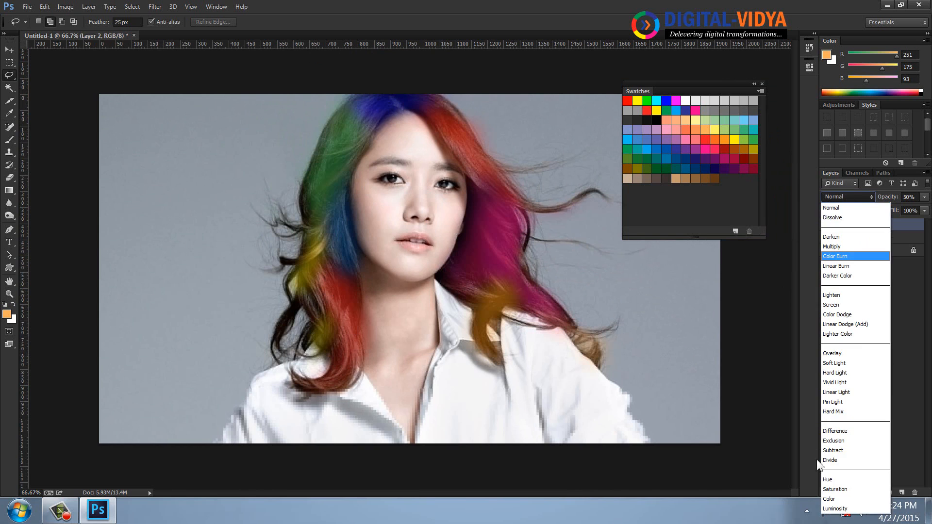
left_click(839, 502)
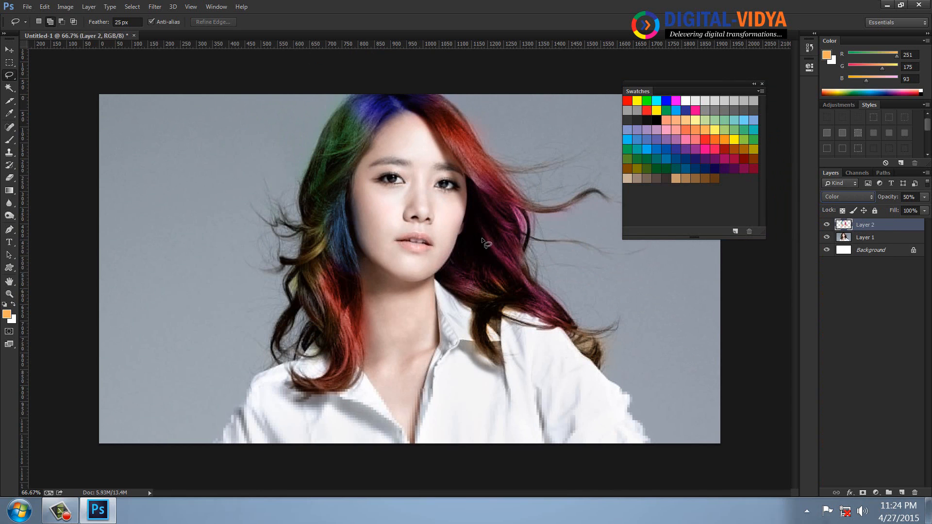
Toggle the visibility of Layer 1 and Layer 2 to compare the hair before and after recolouring.
left_click(826, 237)
left_click(826, 237)
left_click(827, 226)
left_click(827, 226)
left_click(826, 226)
left_click(827, 226)
Close the recoloured hair document without saving it.
key("ctrl+w")
left_click(469, 192)
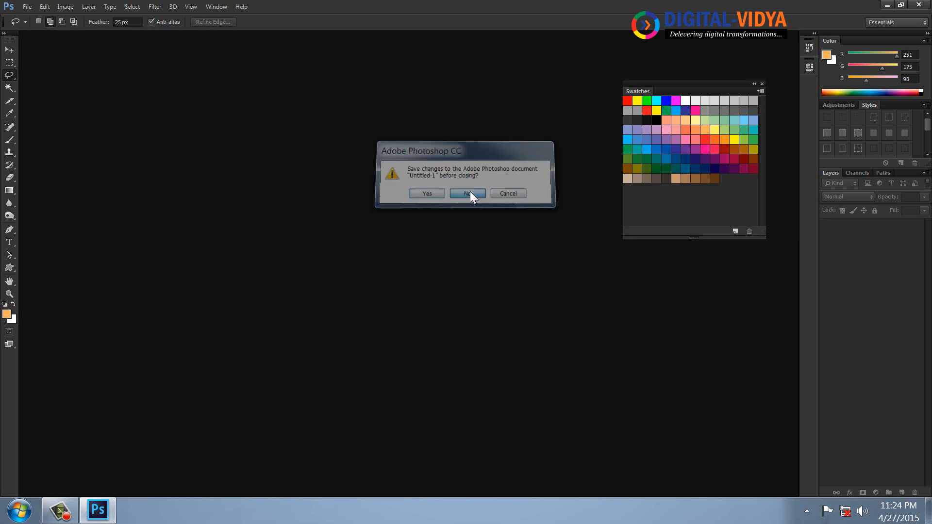
Open 14.jpg from the StudioPics folder on the Personal (E:) drive and close the Swatches panel.
key("ctrl+o")
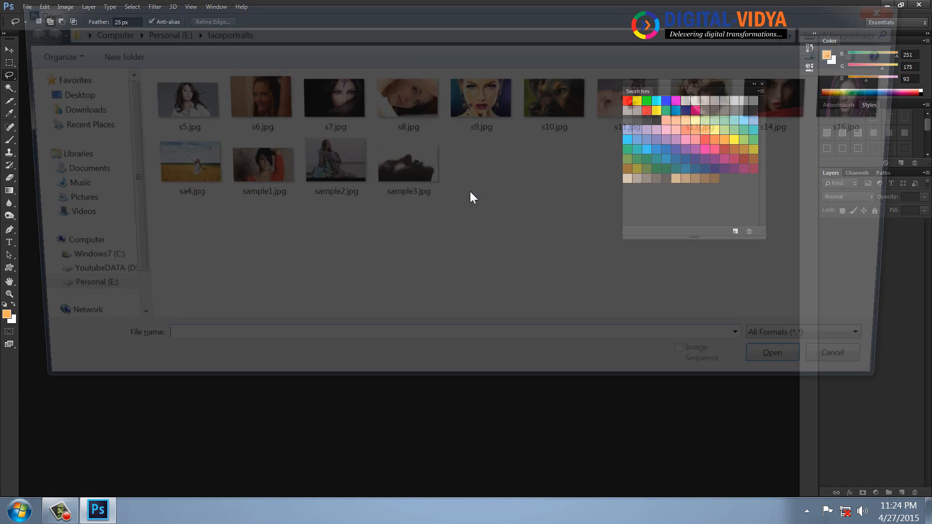
key("BackSpace")
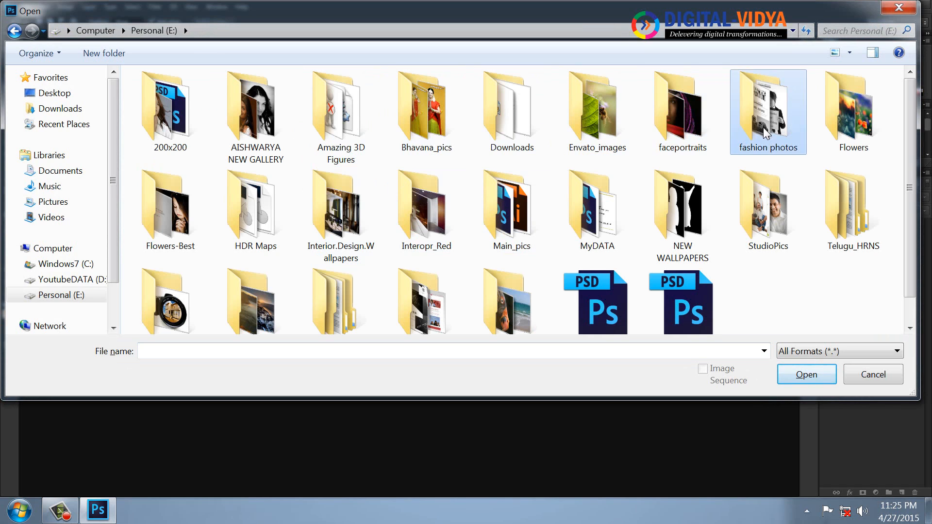
double_click(768, 218)
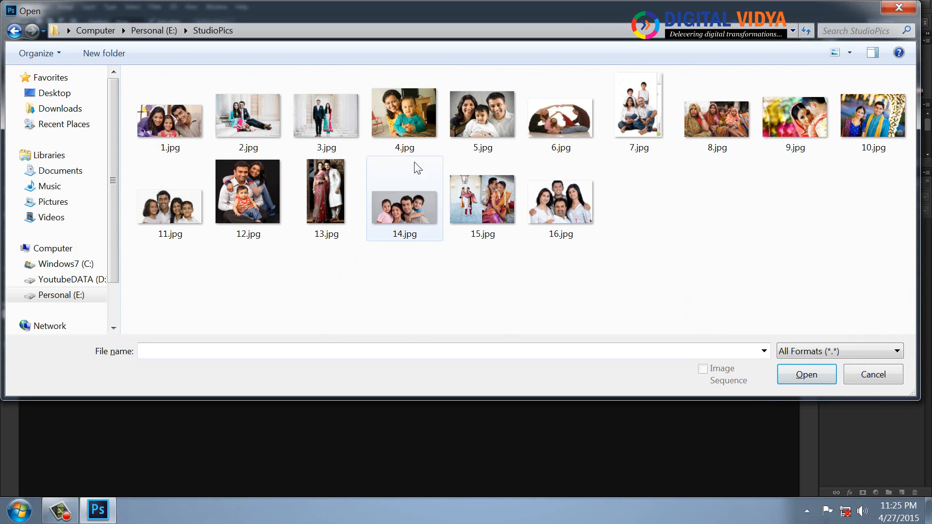
double_click(421, 220)
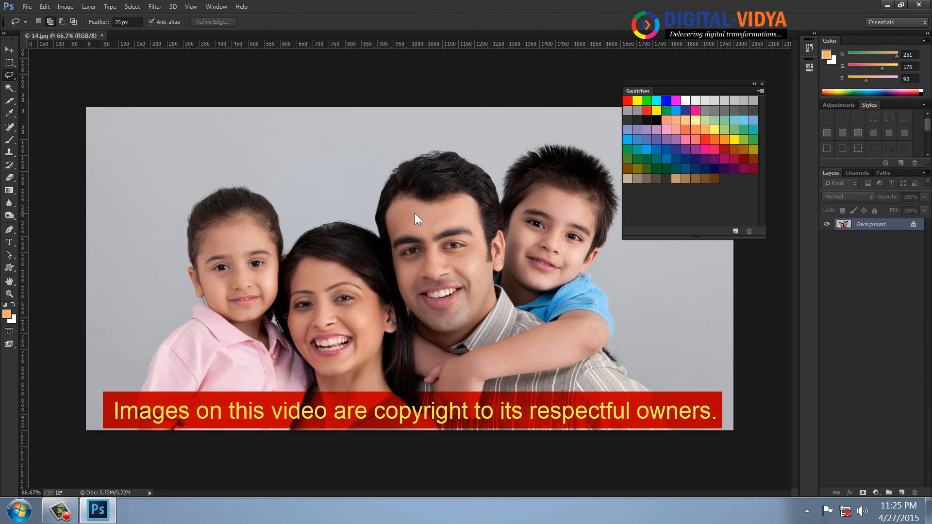
left_click(761, 84)
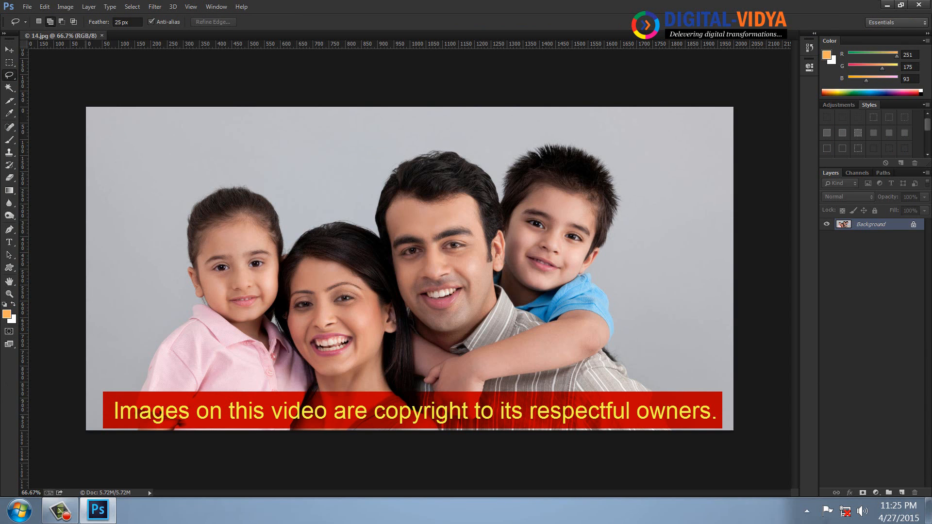
Try to lasso the eye on the left side of the girl's face with a 25 px feather.
left_click(9, 294)
left_click(298, 303)
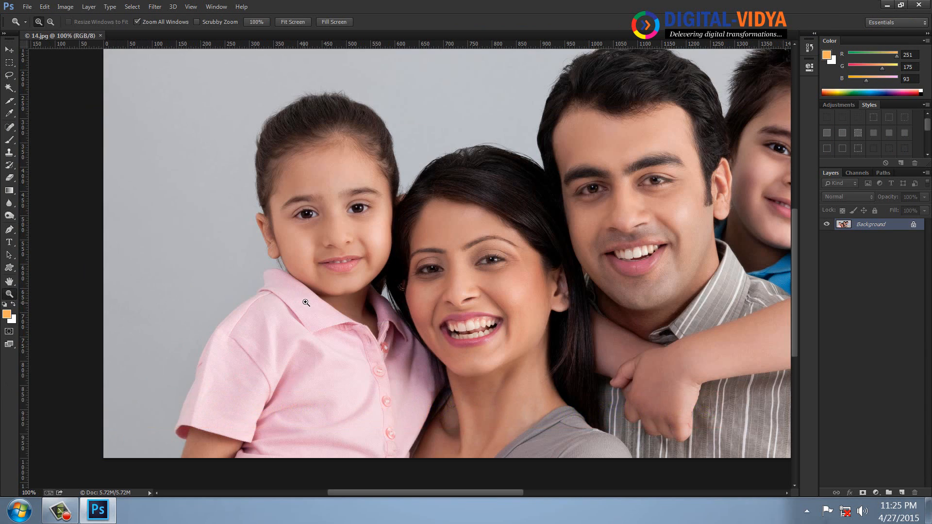
left_click(313, 300)
left_click_drag(430, 234, 378, 289)
left_click(361, 272)
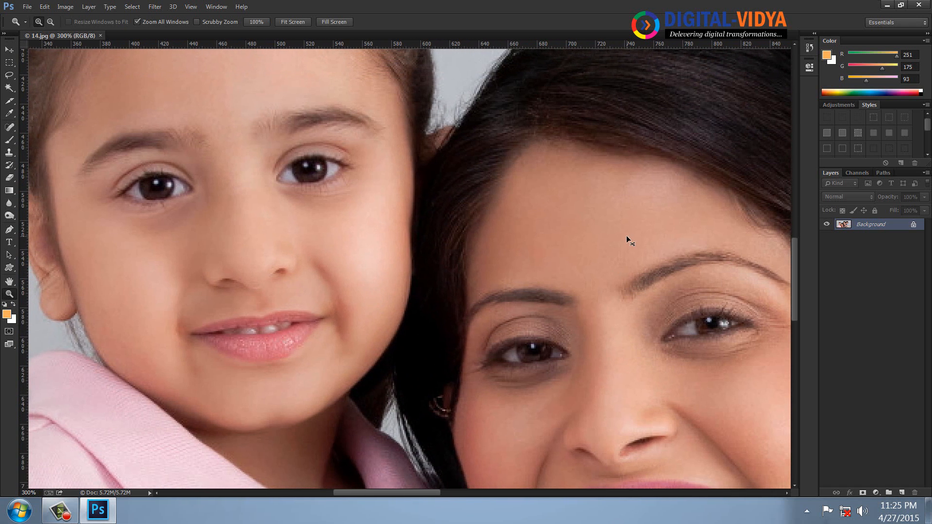
left_click(8, 75)
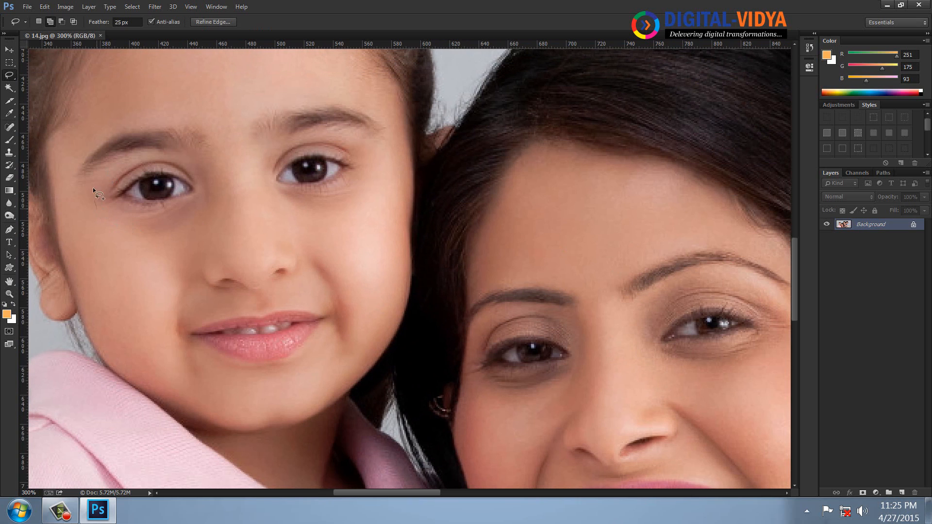
mouse_move(150, 161)
left_mouse_down()
mouse_move(181, 162)
mouse_move(94, 196)
left_mouse_up()
left_click_drag(109, 194, 111, 193)
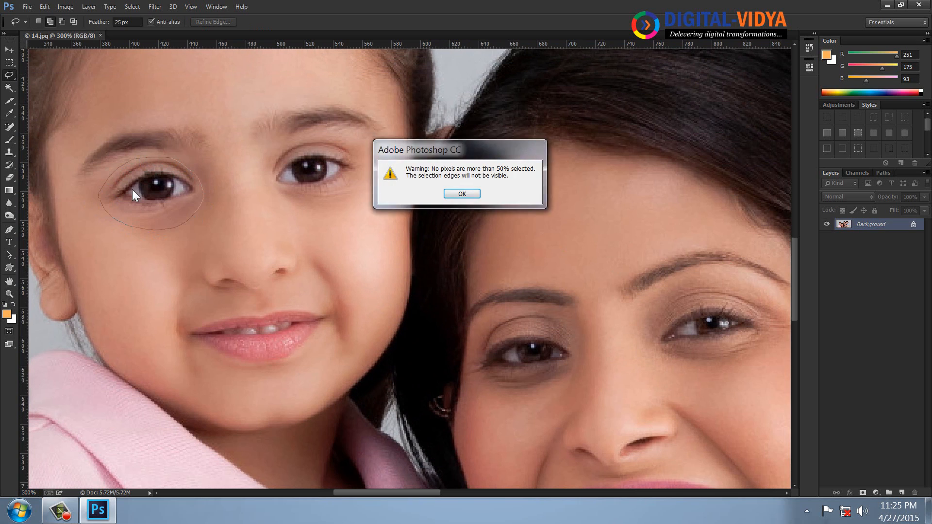
left_click(464, 194)
Lasso around the eye on the left side of the girl's face with an 8 px feather.
left_click(135, 22)
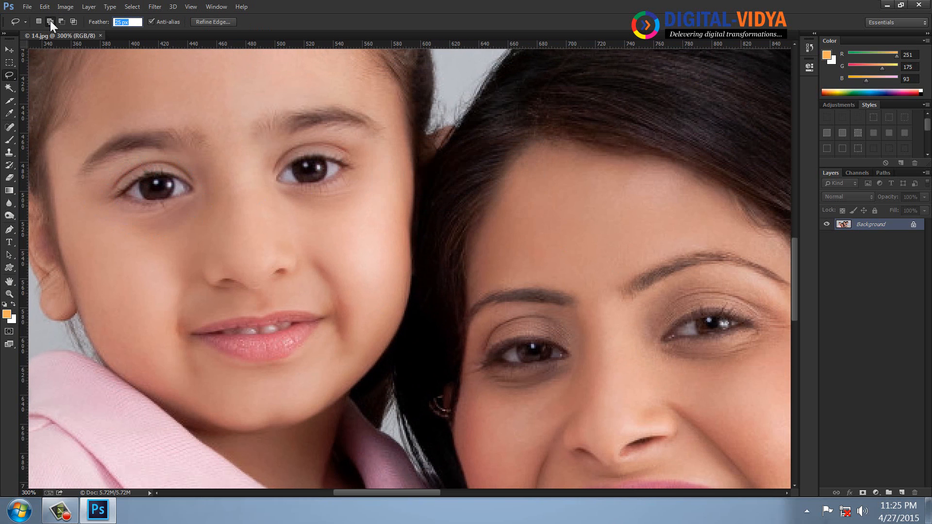
type("6")
key("Return")
left_click(90, 22)
type("8")
key("Return")
left_click_drag(86, 199, 87, 200)
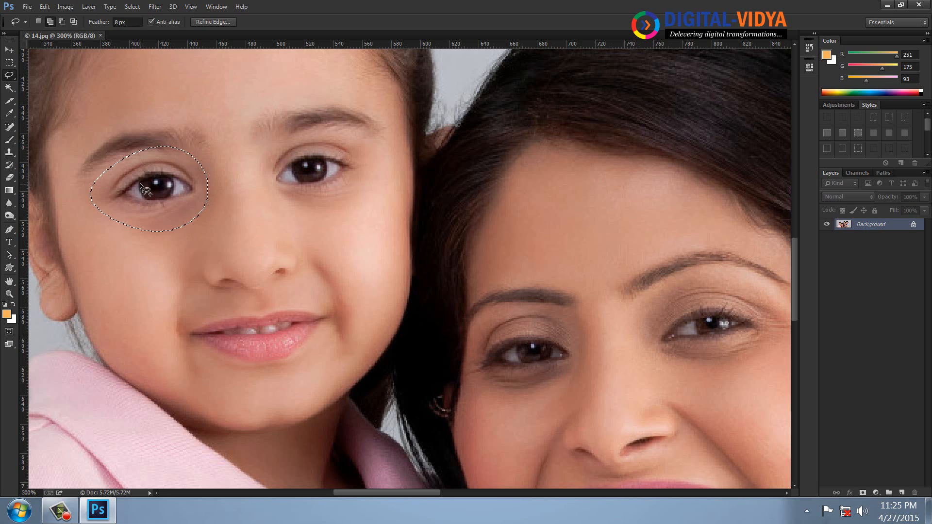
Copy the selected eye of the girl to a new layer.
left_click(118, 180)
left_click_drag(118, 160, 154, 163)
right_click(160, 165)
left_click(203, 84)
key("ctrl+j")
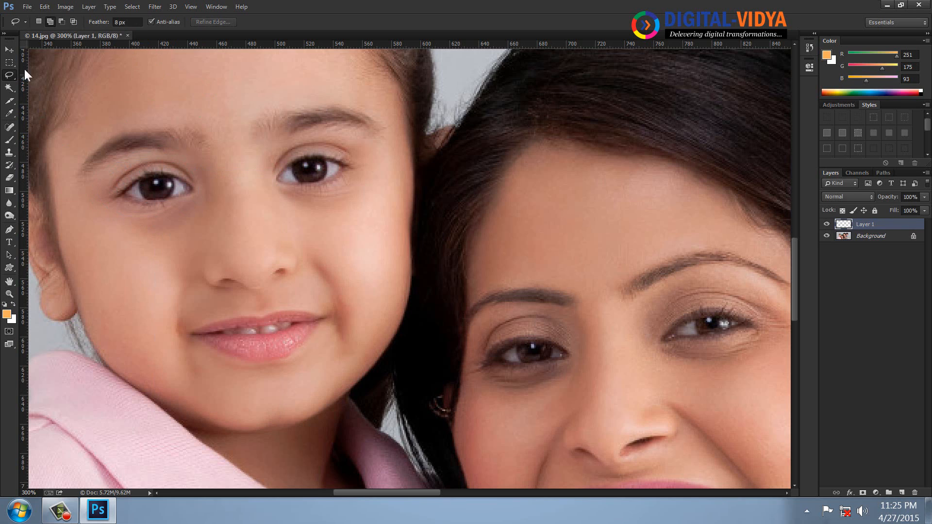
Move the copied eye over the eye on the left side of the woman's face.
left_click(9, 50)
left_click_drag(170, 196, 224, 111)
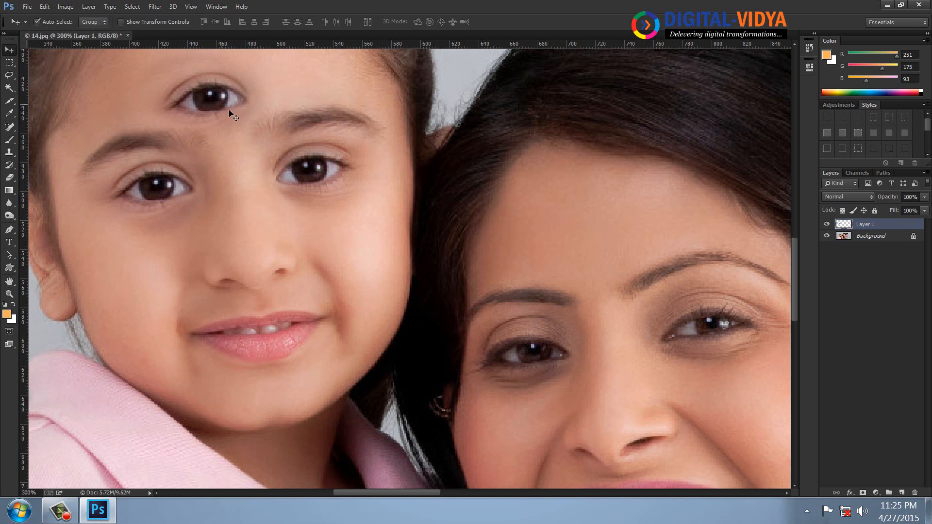
left_click_drag(260, 139, 270, 188)
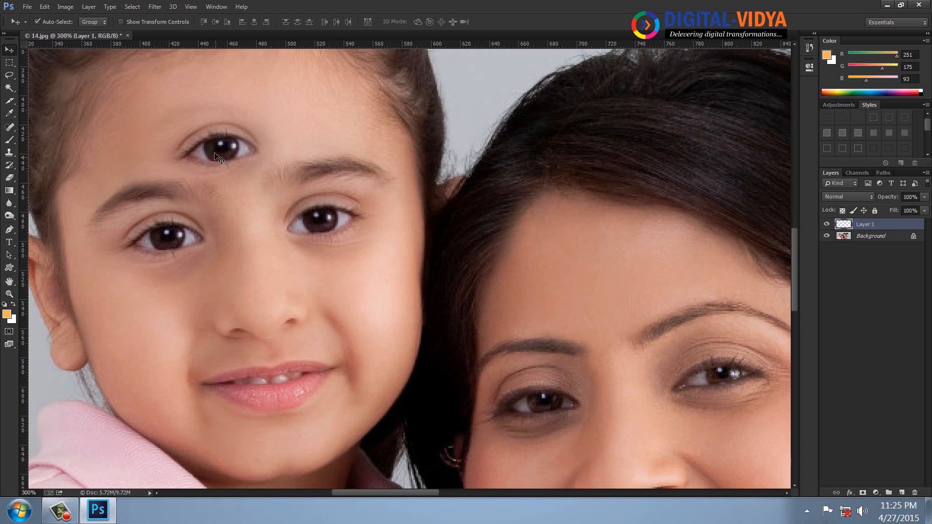
left_click_drag(223, 154, 450, 322)
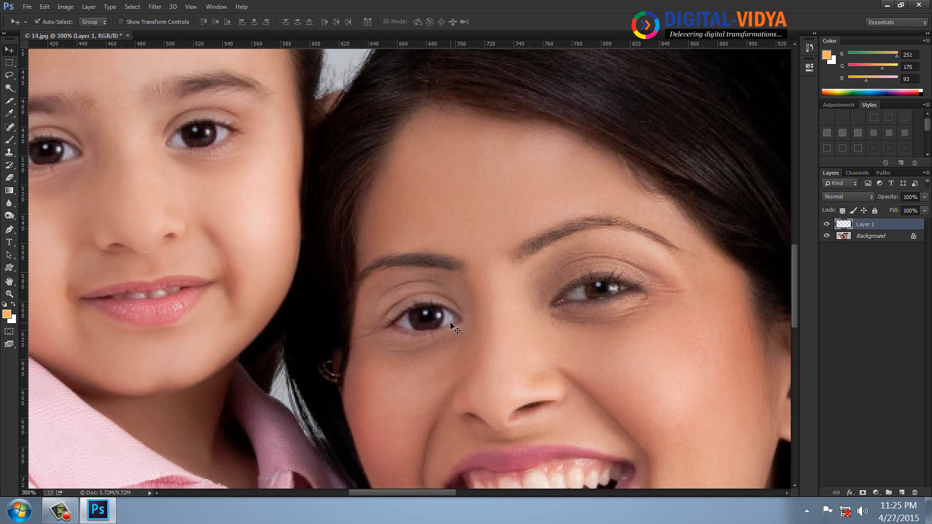
Scale the copied eye to 102% in width and height and adjust its position over the woman's eye.
key("ctrl+t")
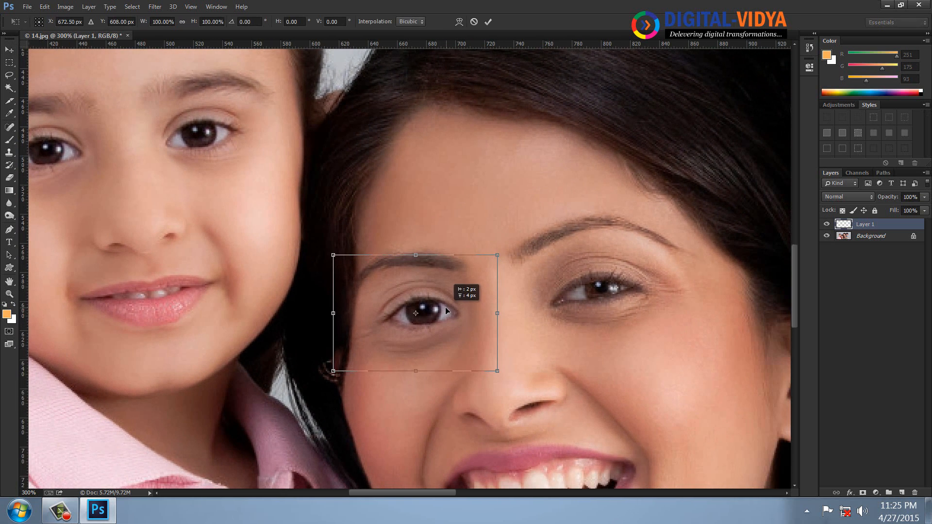
left_click(182, 21)
type("102")
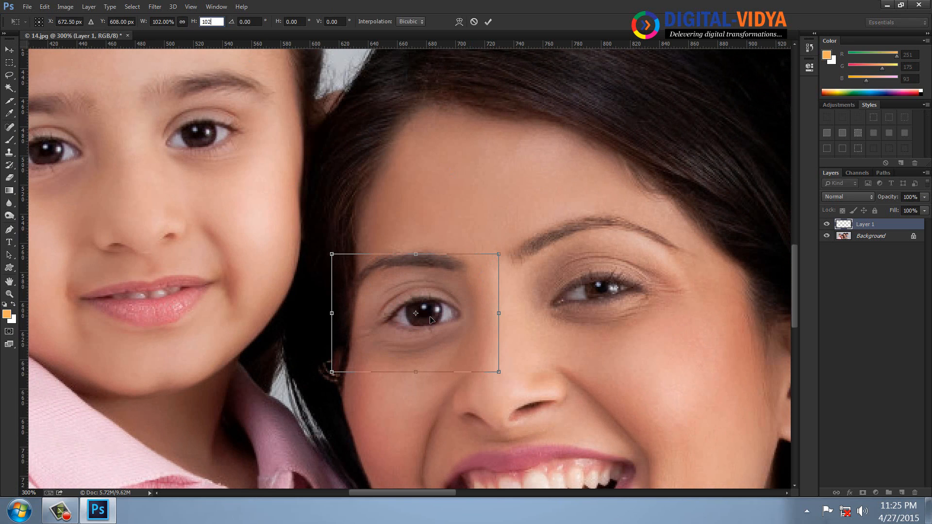
key("Return")
left_click_drag(432, 319, 388, 263)
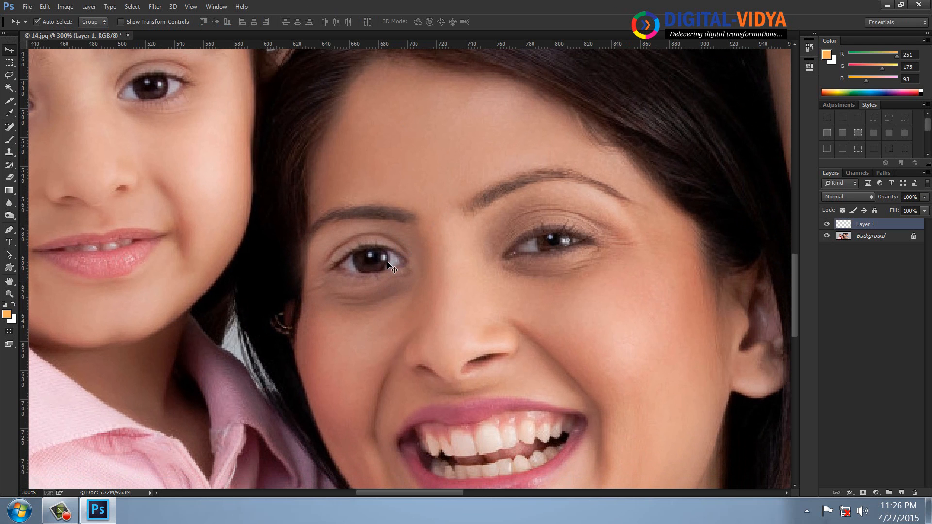
Fine-tune the copied eye's fit with Free Transform, nudging it slightly to the right.
key("ctrl+t")
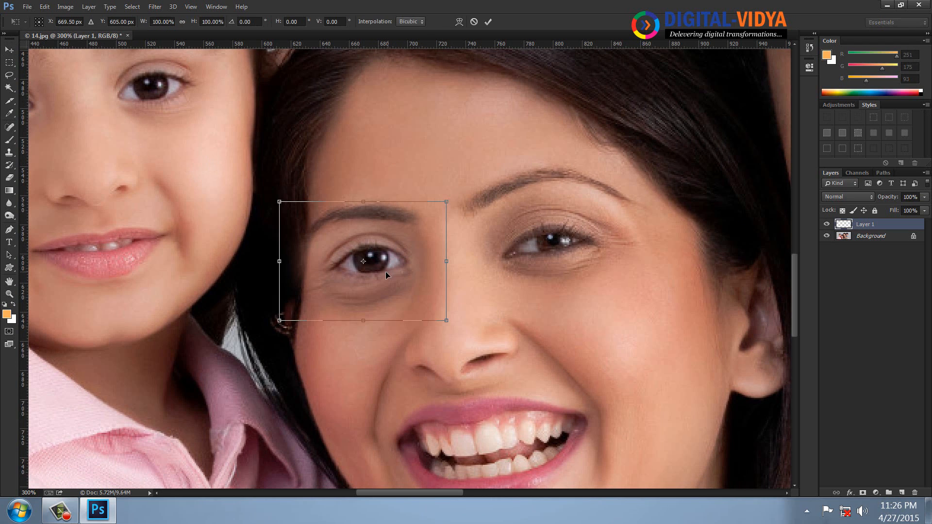
left_click_drag(279, 321, 275, 324)
key("Right")
key("Return")
Duplicate the eye layer onto the eye on the right side of the woman's face and flip the copy horizontally.
left_click_drag(388, 273, 556, 249)
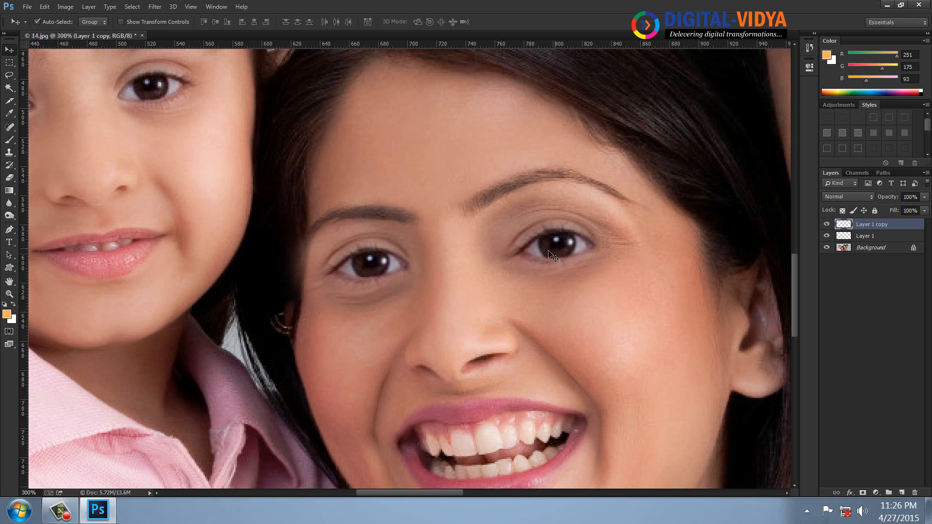
left_click(44, 8)
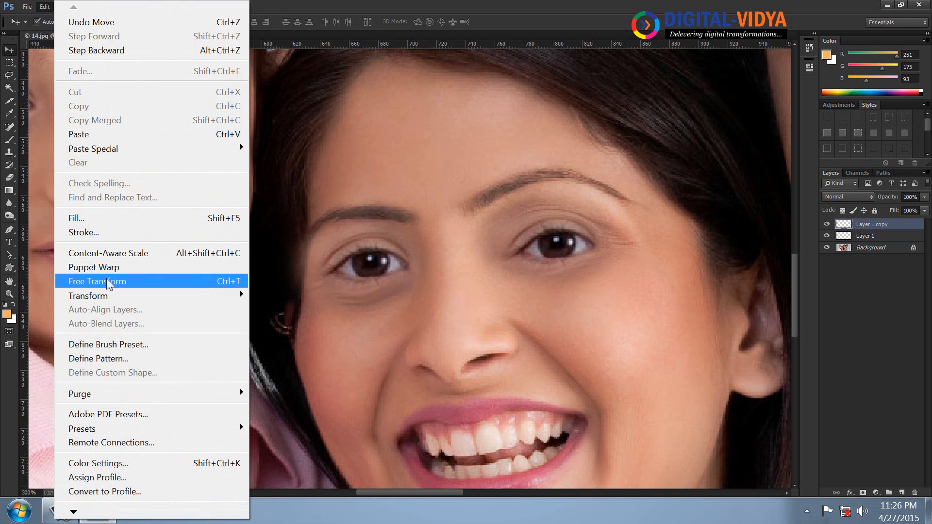
mouse_move(108, 291)
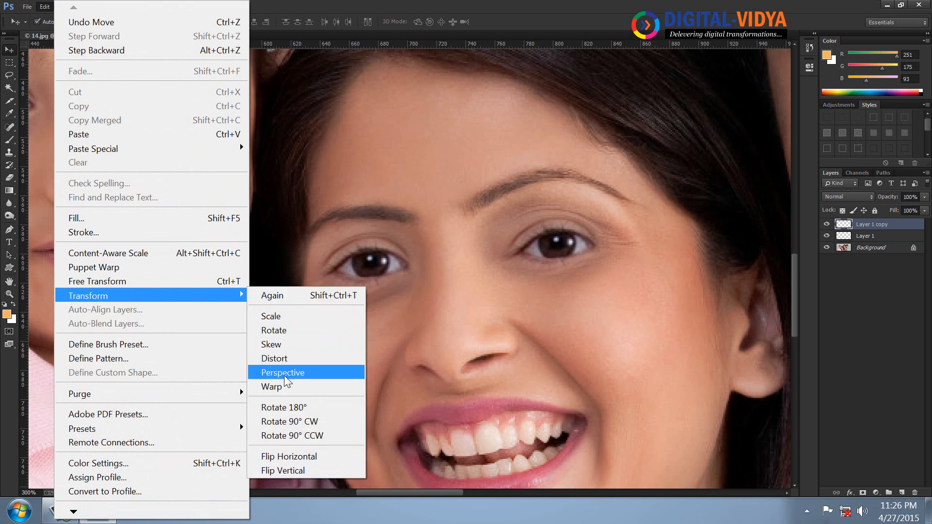
left_click(284, 456)
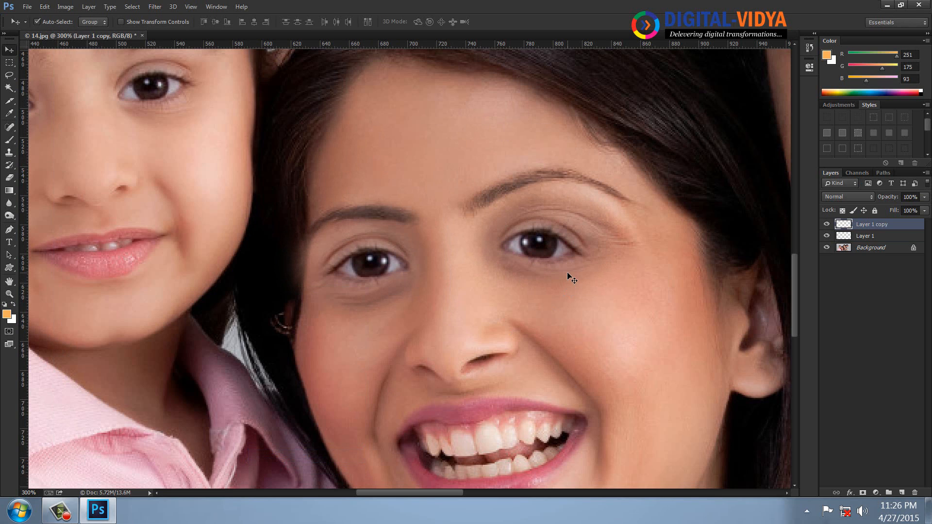
Rotate the eye copy on the right side of the woman's face by about -8.8° and adjust its position over her eye.
key("ctrl+t")
left_click_drag(647, 313, 655, 292)
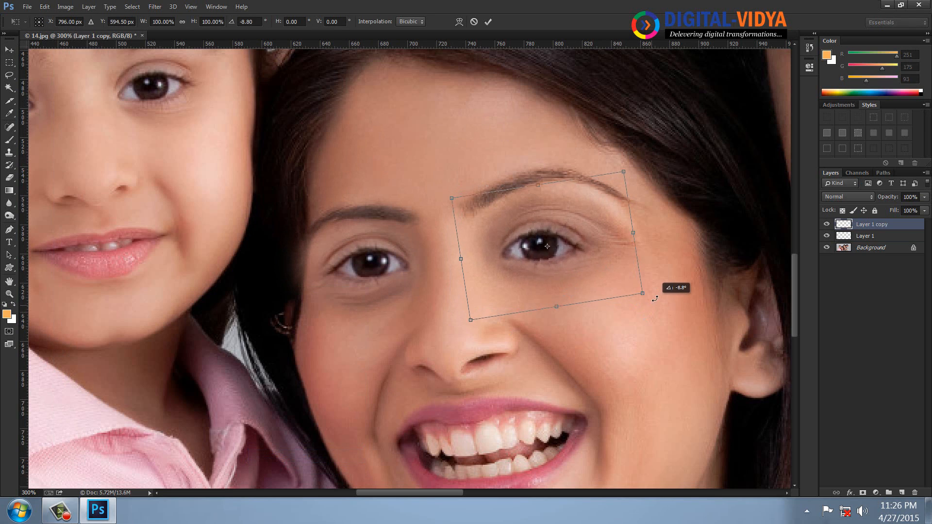
left_click_drag(562, 248, 539, 243)
key("Return")
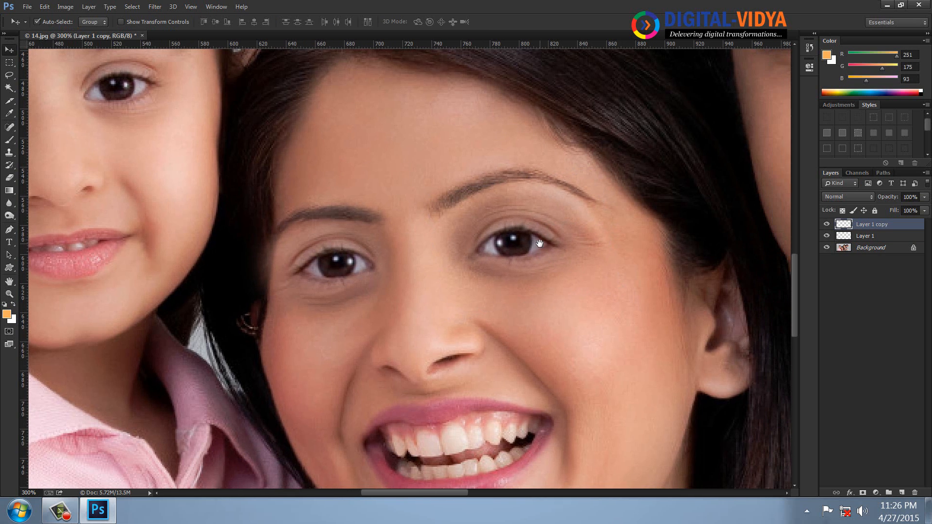
Duplicate the woman's right-hand eye layer onto the man's eye on the left side of his face and flip the copy horizontally.
key("ctrl+minus")
key("ctrl+minus")
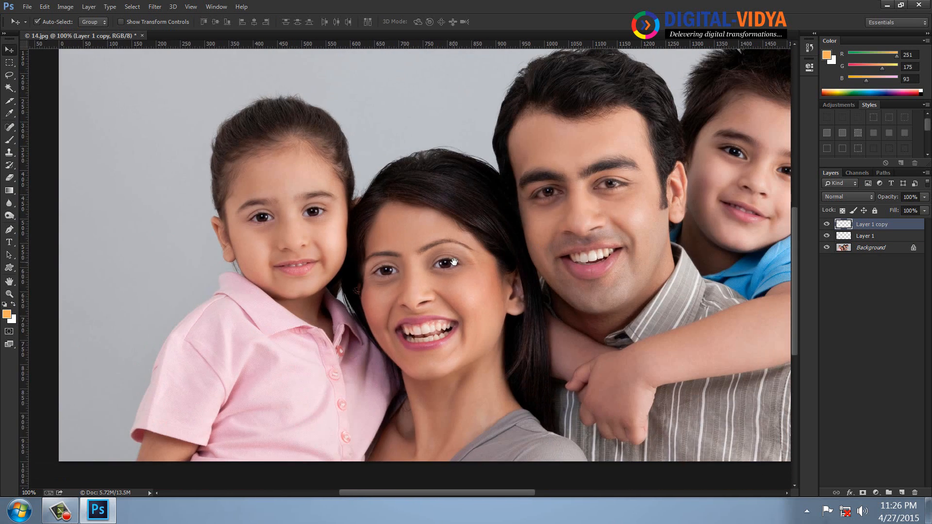
left_click_drag(447, 262, 322, 271)
key("z")
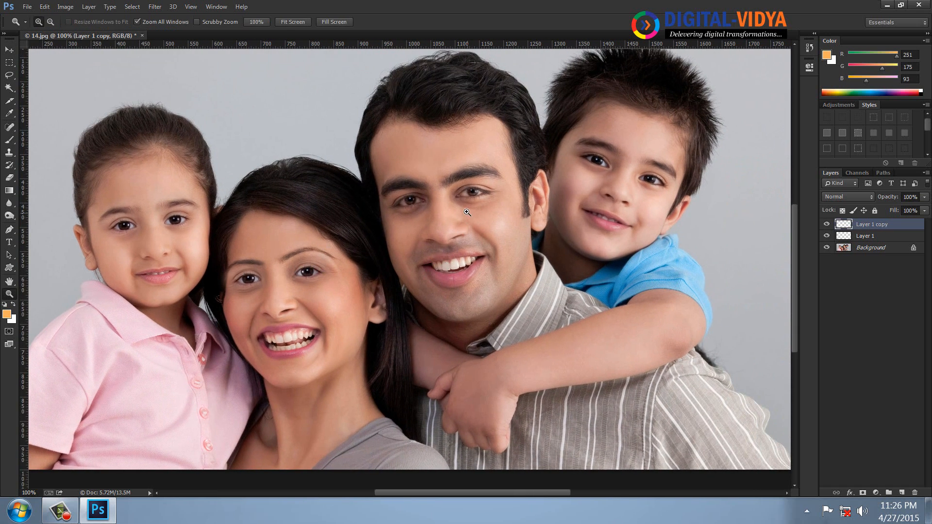
left_click(412, 212)
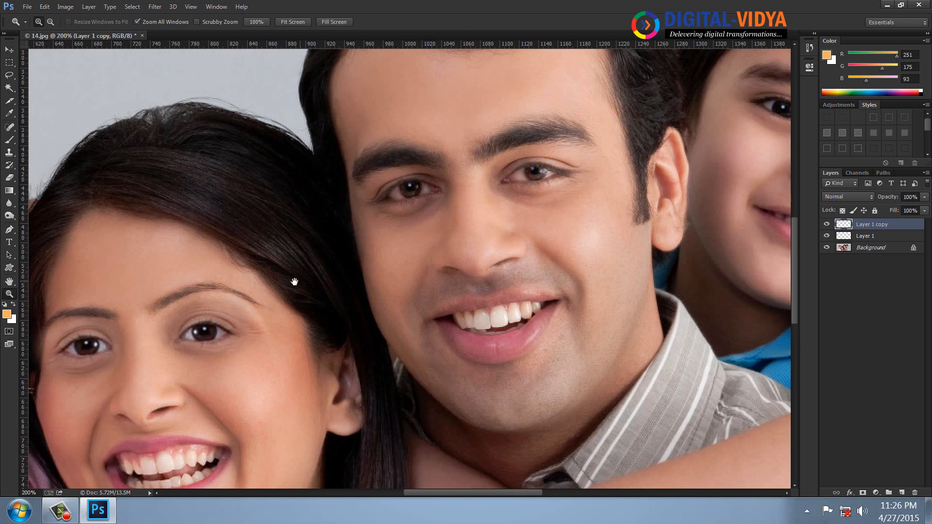
left_click_drag(305, 278, 380, 244)
left_click(8, 50)
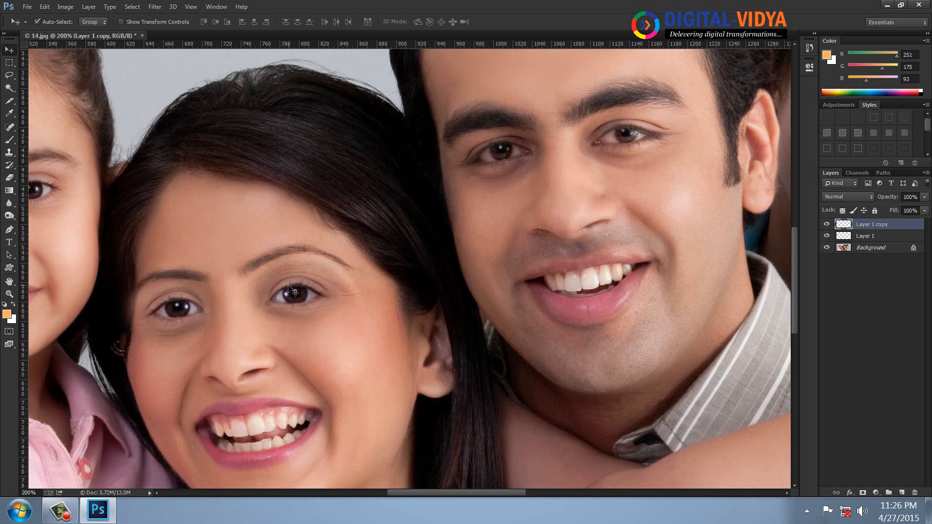
scroll(291, 270, "up", 1)
left_click_drag(297, 308, 503, 170)
key("ctrl+t")
right_click(503, 173)
left_click(553, 349)
Scale the copied eye to about 118%, rotate it to about -11° and fit it over the man's left-hand eye.
left_click_drag(562, 210, 569, 215)
left_click_drag(418, 208, 443, 214)
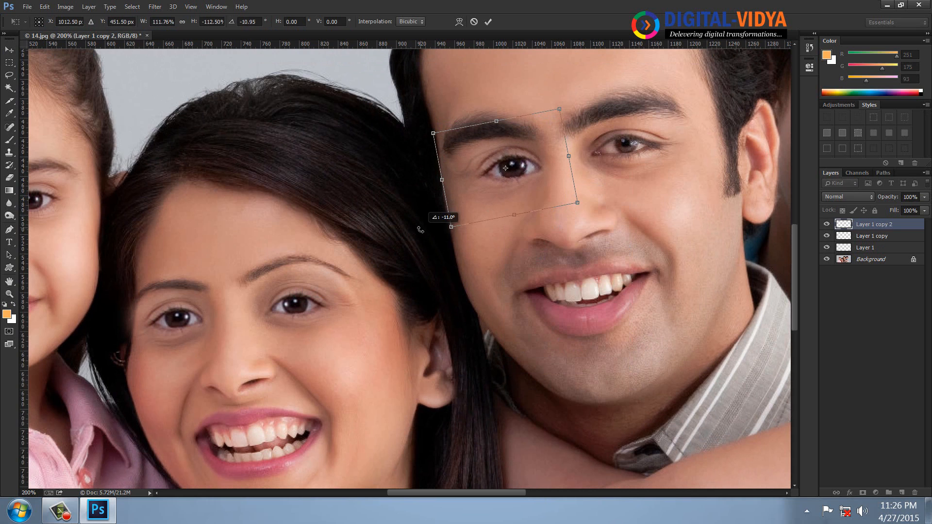
left_click_drag(527, 168, 519, 168)
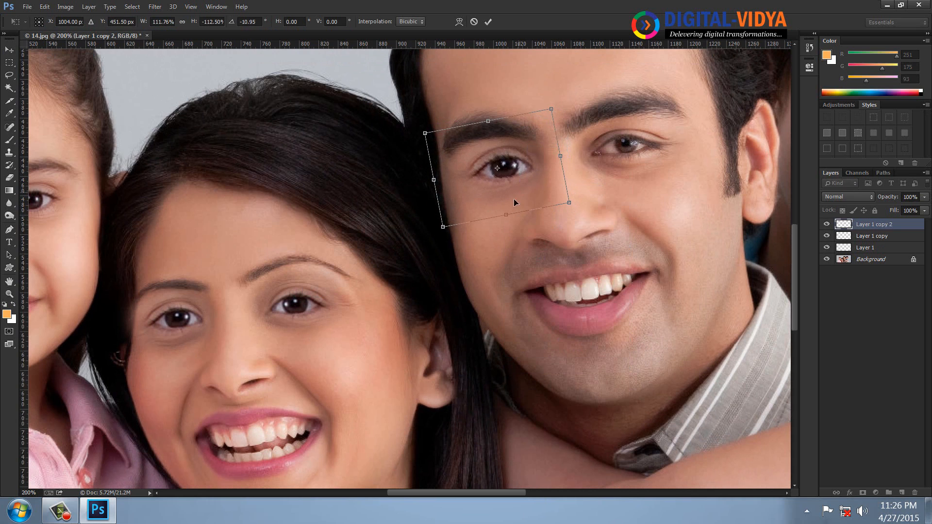
left_click_drag(443, 227, 443, 225)
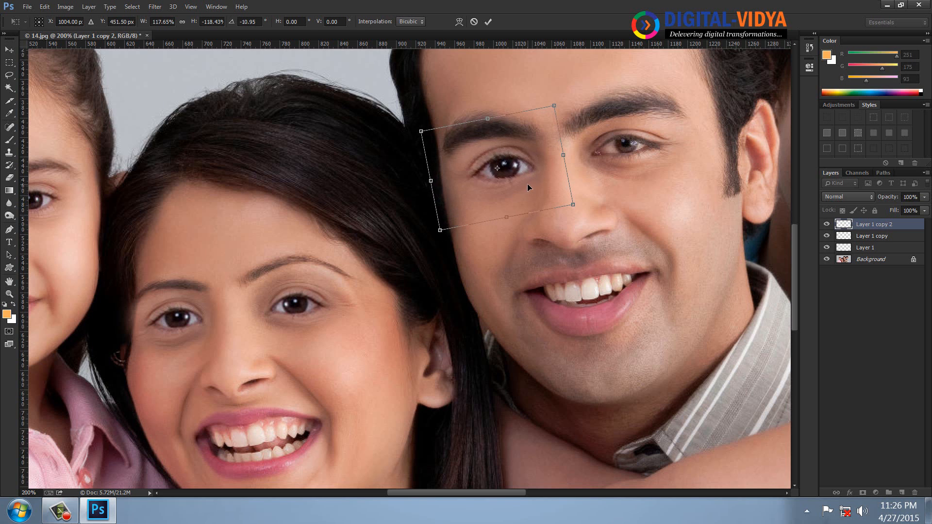
key("Return")
Duplicate the fitted eye layer above the man's eyebrows and flip the copy horizontally.
left_click_drag(524, 183, 429, 145)
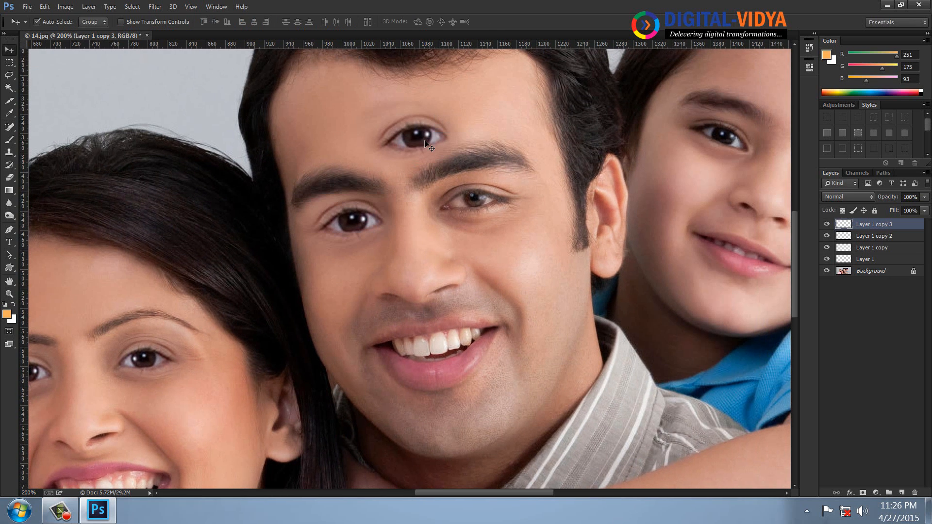
key("ctrl+t")
right_click(432, 127)
left_click(478, 306)
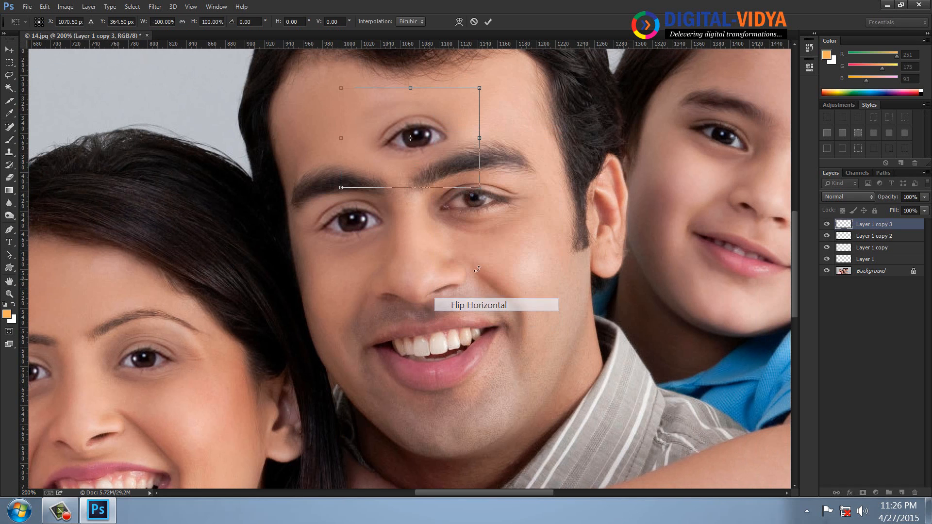
Rotate the flipped copy and move it over the man's eye on the right side of his face.
left_click_drag(492, 192, 500, 166)
left_click_drag(432, 141, 549, 140)
key("Return")
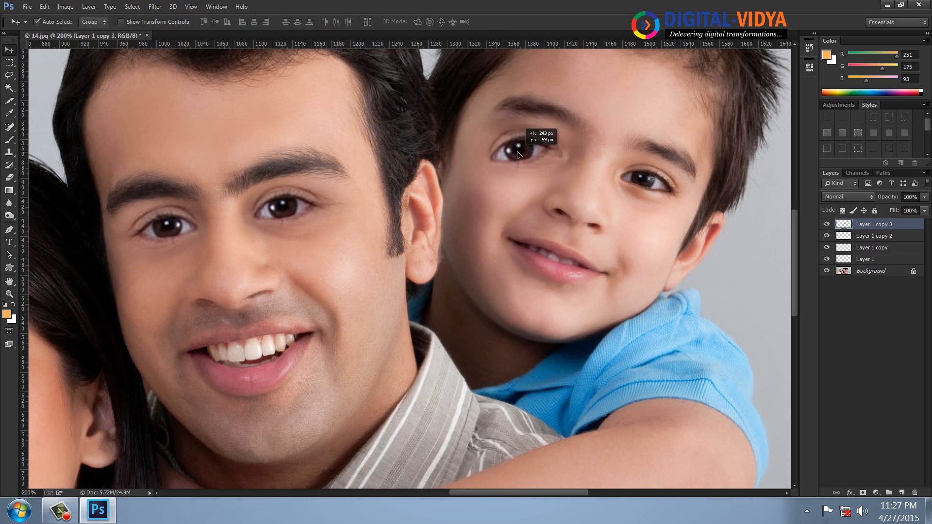
Duplicate the eye layer onto the boy's eye on the left side of his face and flip the copy horizontally.
key("ctrl+t")
mouse_move(594, 97)
left_mouse_down()
mouse_move(574, 113)
mouse_move(599, 115)
left_mouse_up()
right_click(556, 131)
left_click(609, 308)
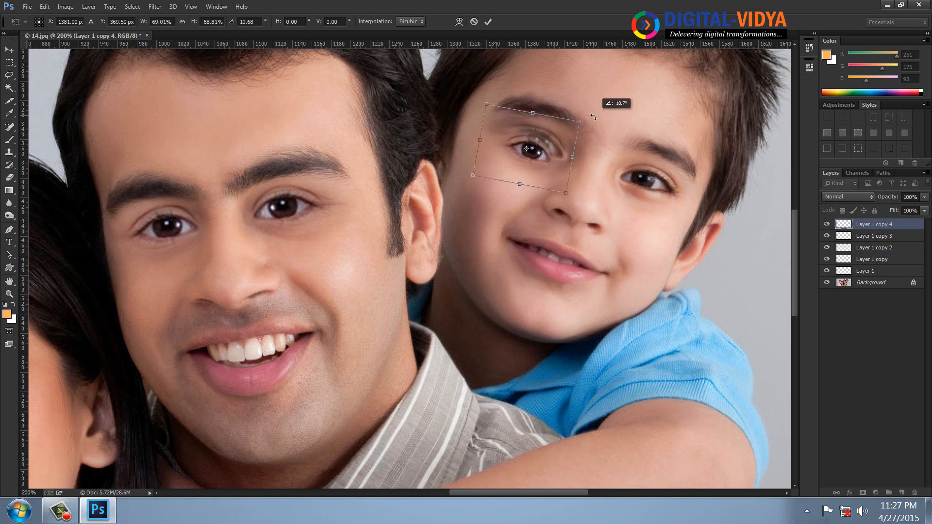
Scale the copy to about 78% at a rotation of about 11° and fit it over the boy's left-hand eye.
left_click_drag(546, 157, 552, 151)
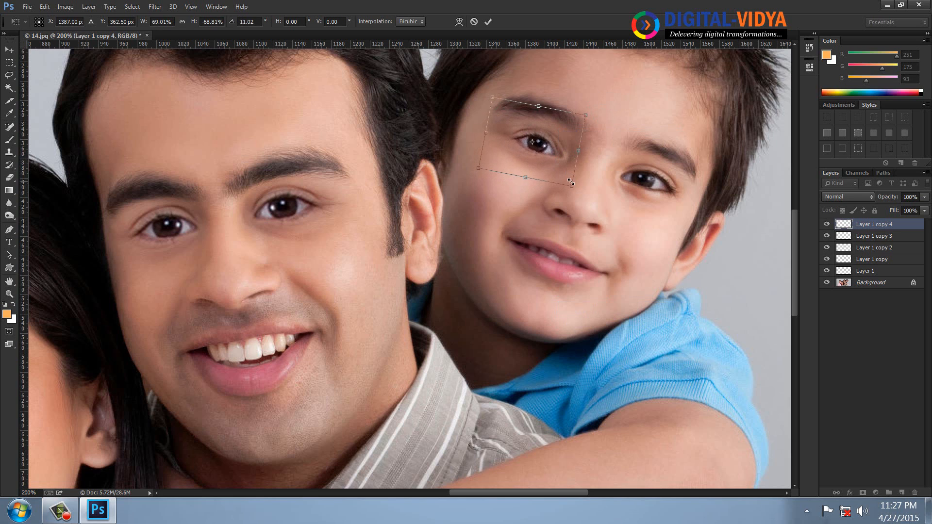
left_click_drag(572, 186, 577, 192)
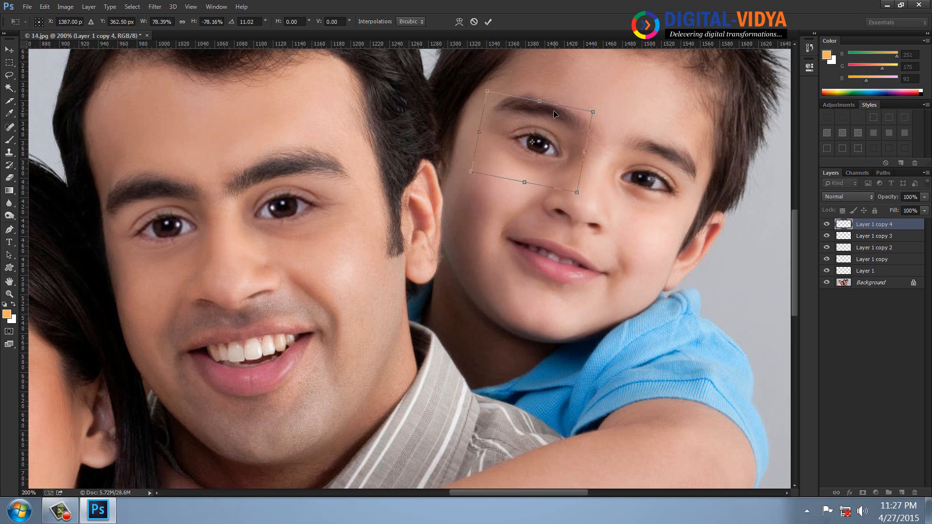
left_click_drag(540, 102, 542, 105)
Commit the boy's first eye, duplicate its layer onto his forehead and flip the duplicate horizontally.
left_click_drag(554, 145, 556, 97)
key("Return")
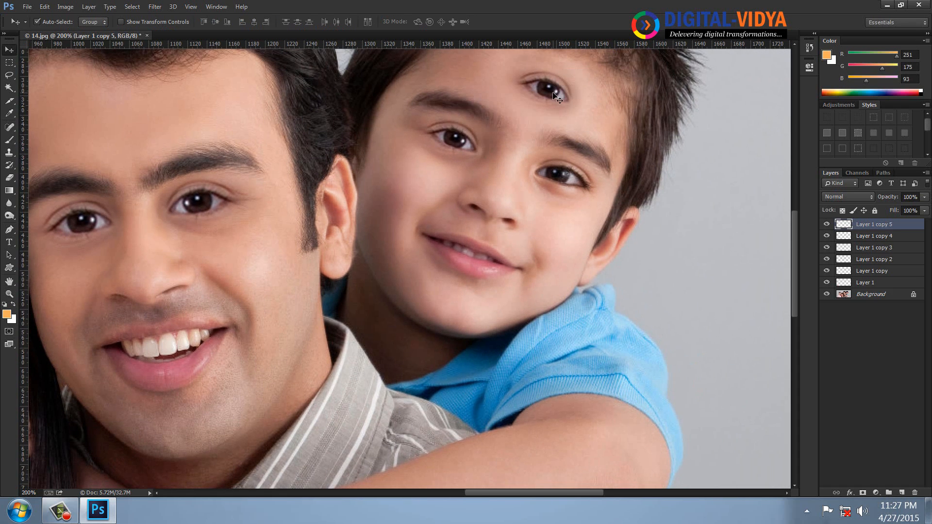
key("ctrl+t")
right_click(554, 94)
left_click(582, 270)
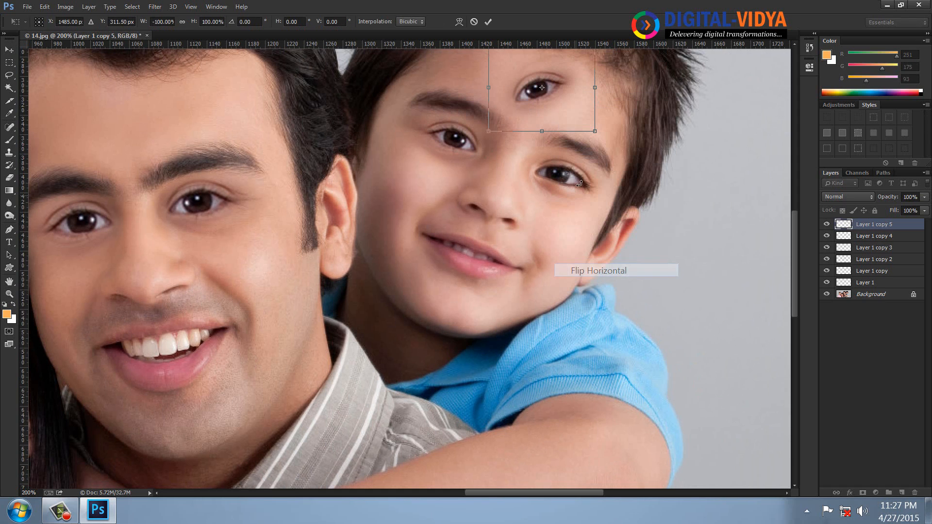
Rotate the flipped copy by about 35.6° and fit it over the boy's eye on the right side of his face.
left_click_drag(609, 144, 577, 191)
left_click_drag(656, 187, 650, 178)
left_click_drag(586, 190, 578, 182)
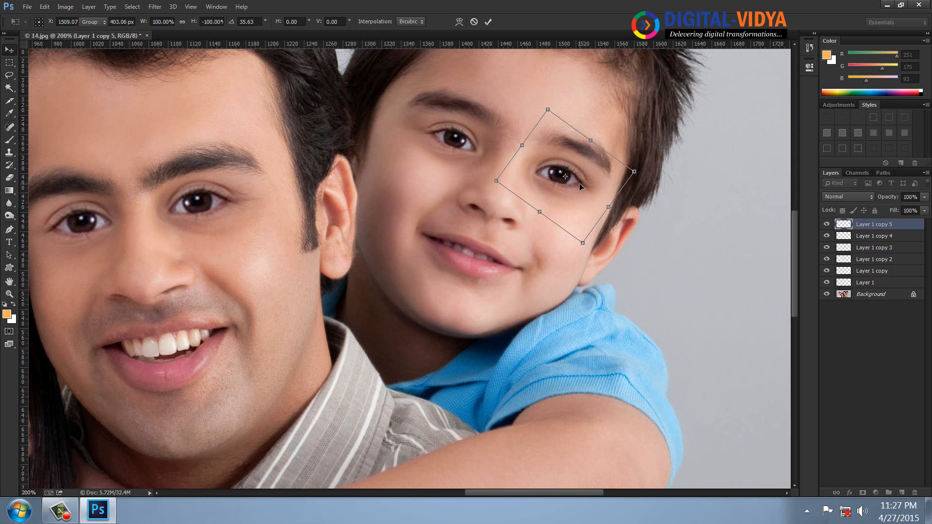
key("Return")
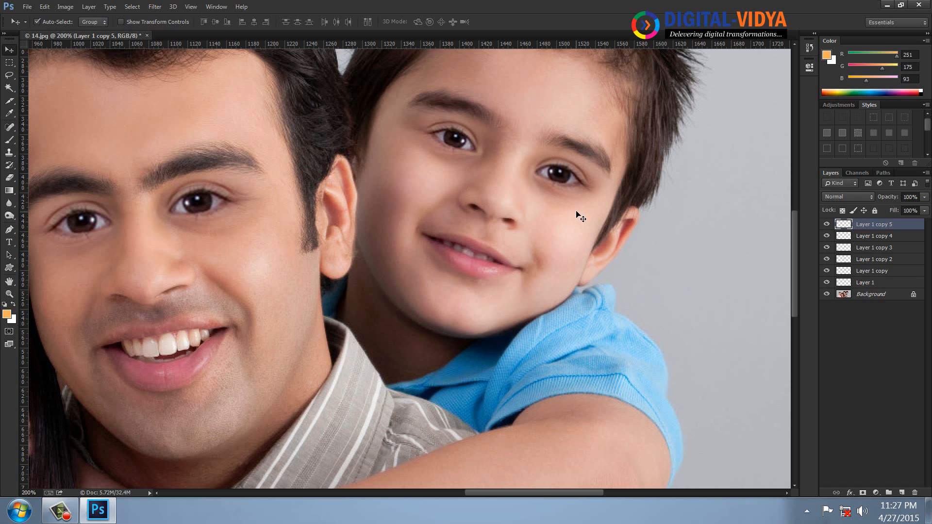
Select all the eye layers from Layer 1 to Layer 1 copy 5 and merge them into one layer.
key("ctrl+0")
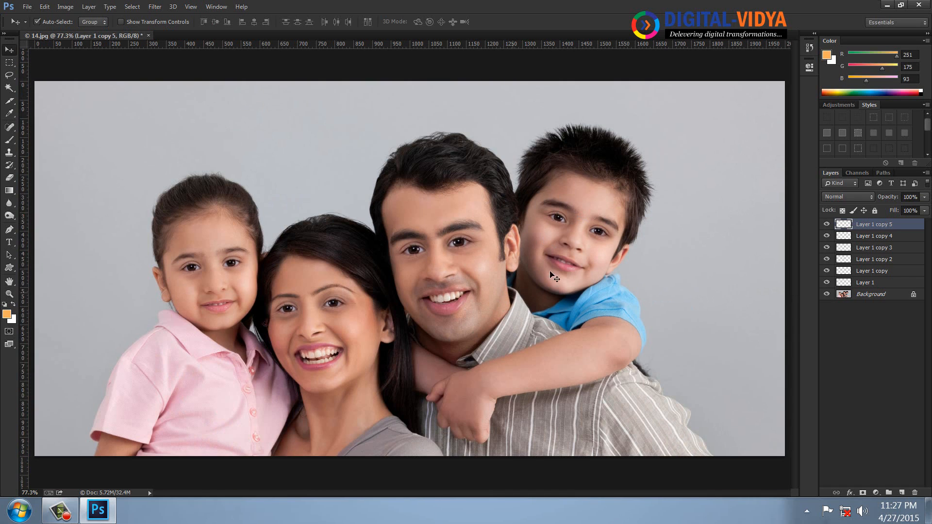
left_click(857, 283)
left_click(855, 226, "shift")
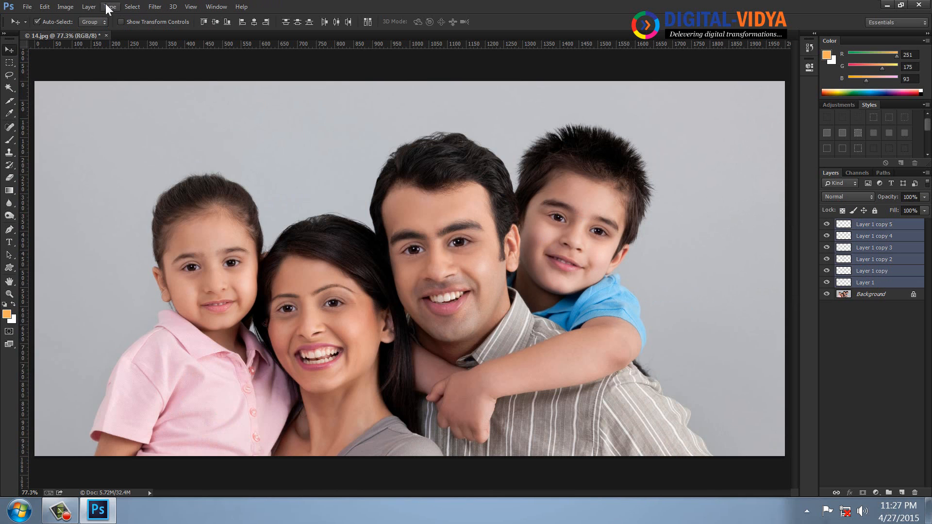
left_click(92, 6)
left_click(147, 463)
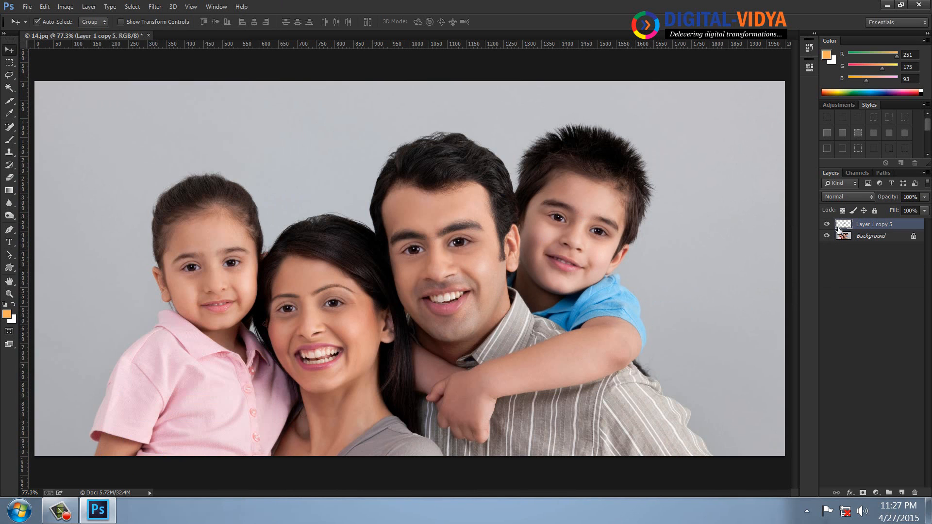
Toggle the merged eye layer's visibility several times to compare the family's original and replaced eyes.
left_click(827, 225)
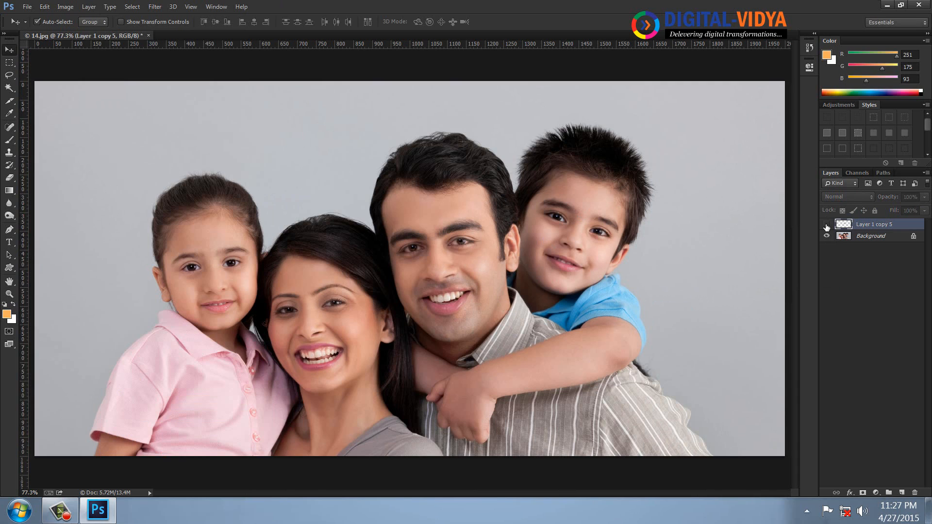
left_click(826, 225)
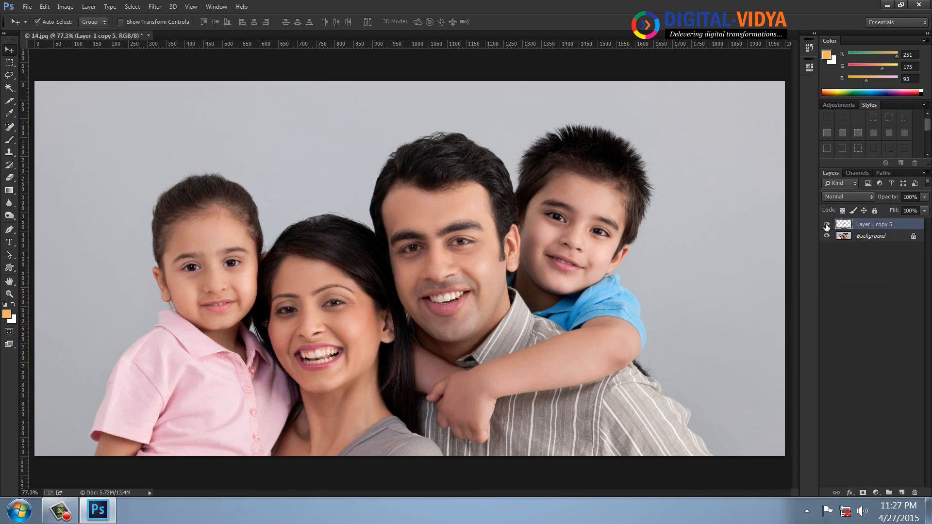
left_click(826, 224)
left_click(827, 225)
left_click(826, 225)
left_click(827, 224)
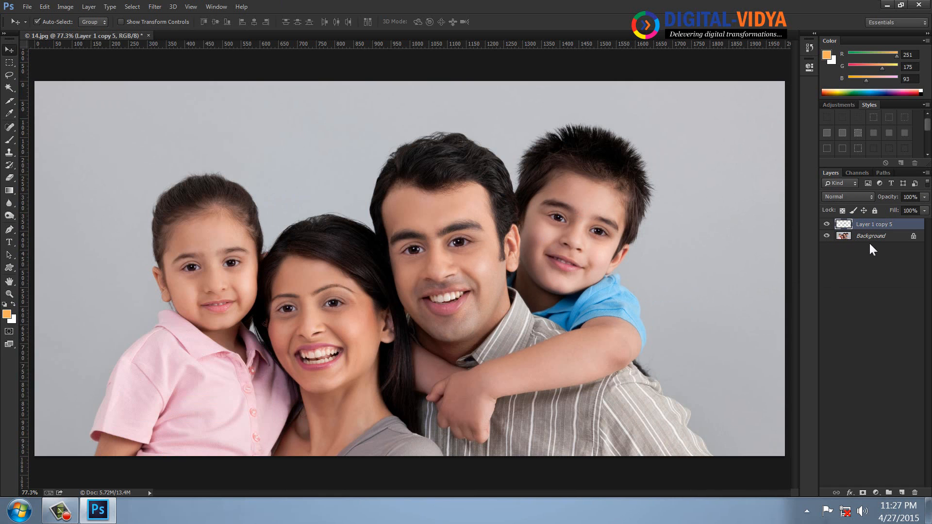
Add a new empty layer above the merged eyes and display the colour swatches for working on the boy's hair with the Lasso.
left_click(899, 494)
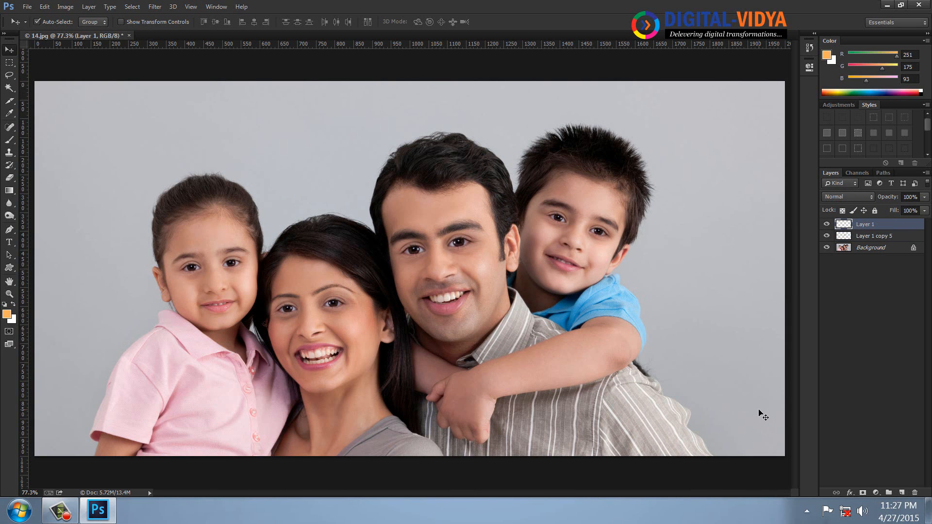
key("ctrl+plus")
key("ctrl+plus")
left_click_drag(703, 169, 536, 287)
left_click_drag(653, 208, 475, 285)
left_click_drag(552, 258, 525, 253)
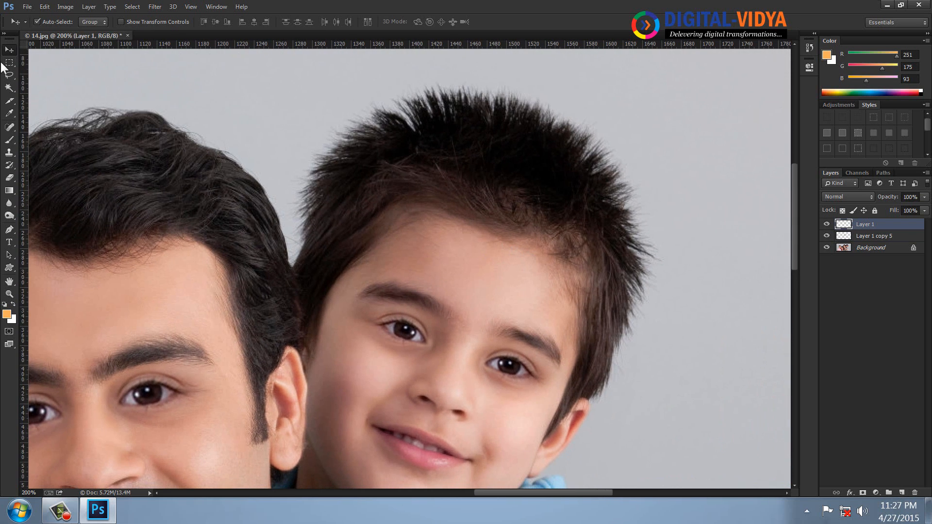
left_click(9, 75)
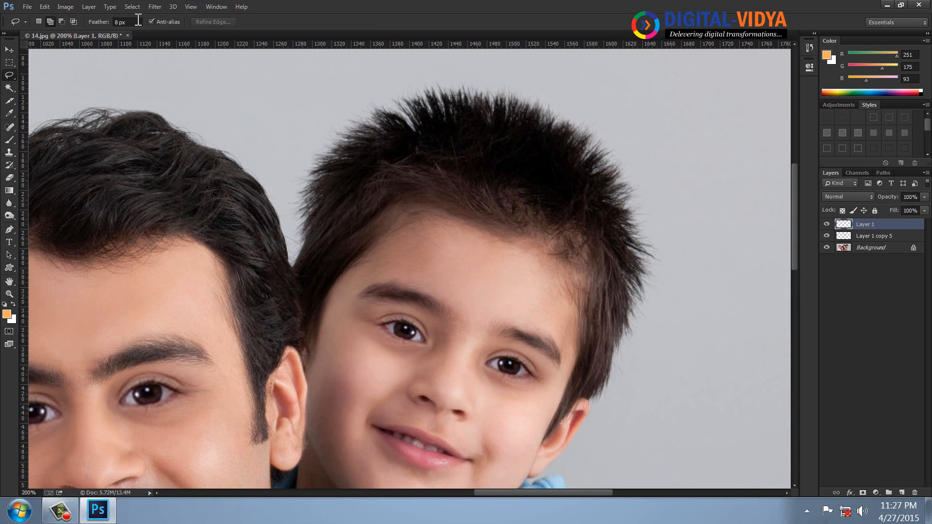
left_click(219, 10)
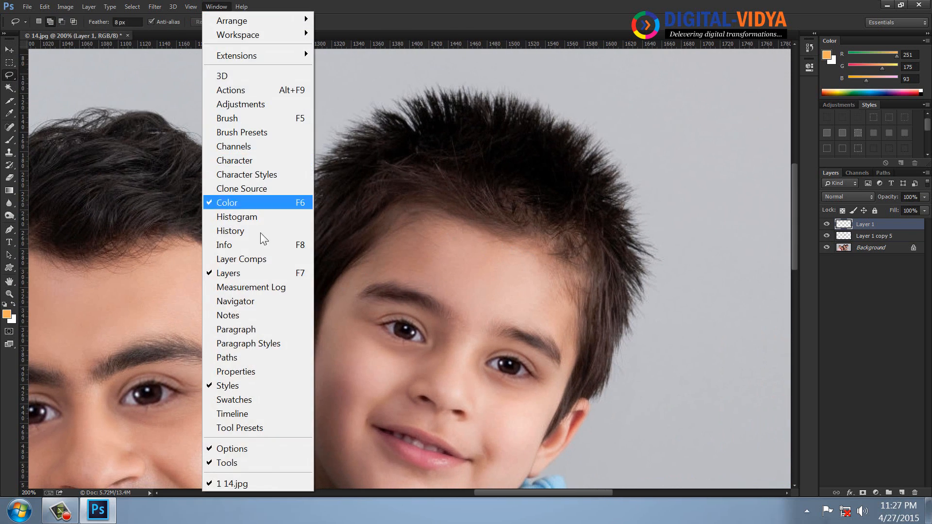
left_click(249, 401)
Draw and discard a trial lasso selection on the boy's hair, and set the Lasso feather to 16 px.
mouse_move(334, 259)
left_mouse_down()
mouse_move(326, 252)
mouse_move(357, 146)
mouse_move(363, 226)
mouse_move(334, 259)
left_mouse_up()
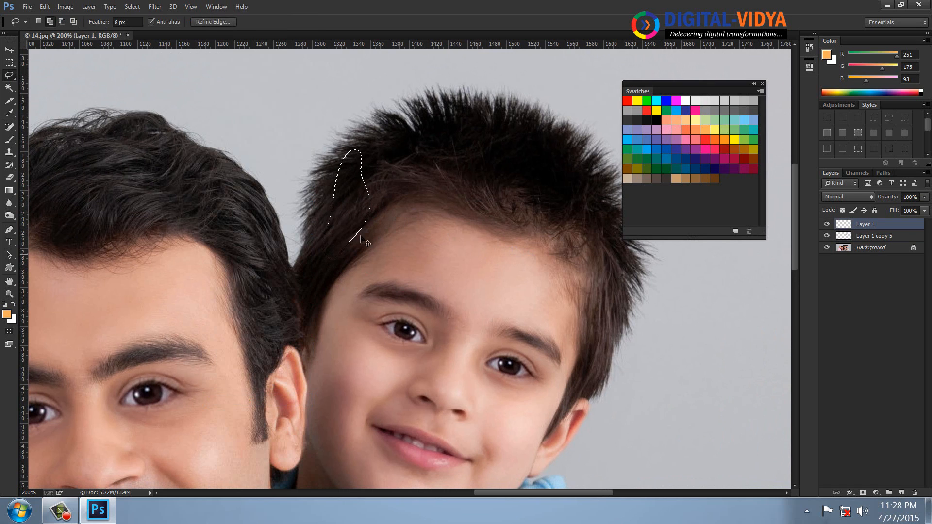
key("ctrl+d")
left_click(102, 23)
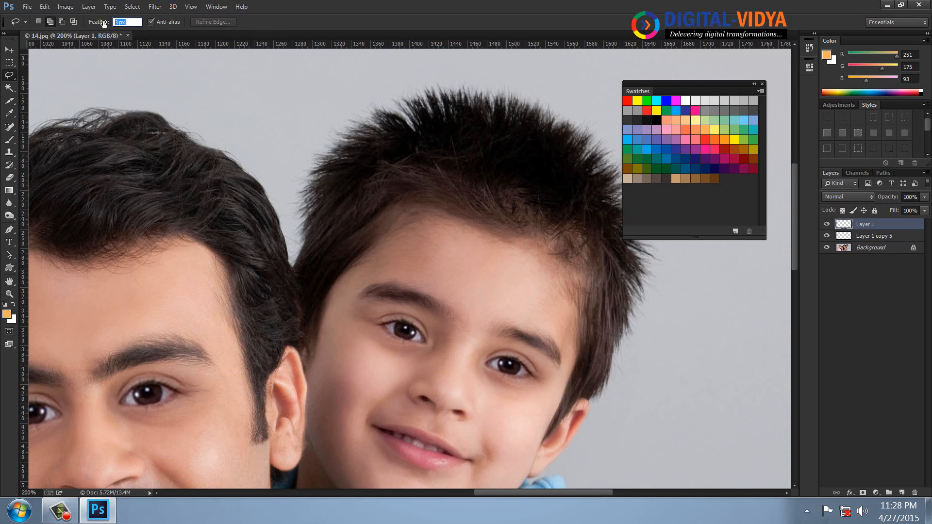
type("16")
key("Return")
Lasso a patch of the boy's hair above the left side of his forehead and fill it with red (RGB 237, 28, 36).
mouse_move(331, 213)
left_mouse_down()
mouse_move(346, 179)
mouse_move(365, 171)
left_mouse_up()
left_click_drag(428, 170, 352, 233)
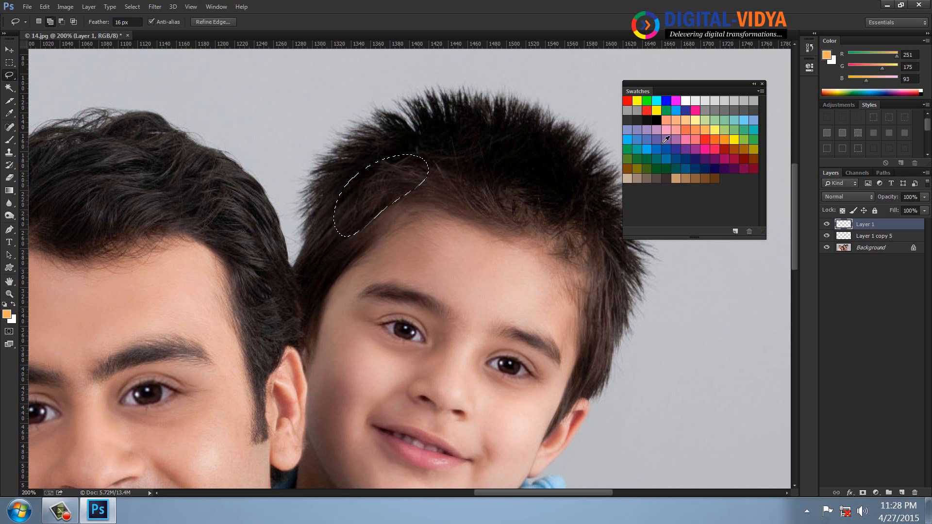
left_click(645, 110)
key("alt+BackSpace")
key("ctrl+d")
Lasso a patch on the top of the boy's hair and fill it with light orange (RGB 251, 175, 93).
mouse_move(398, 100)
left_mouse_down()
mouse_move(466, 111)
mouse_move(544, 158)
mouse_move(480, 180)
mouse_move(496, 170)
left_mouse_up()
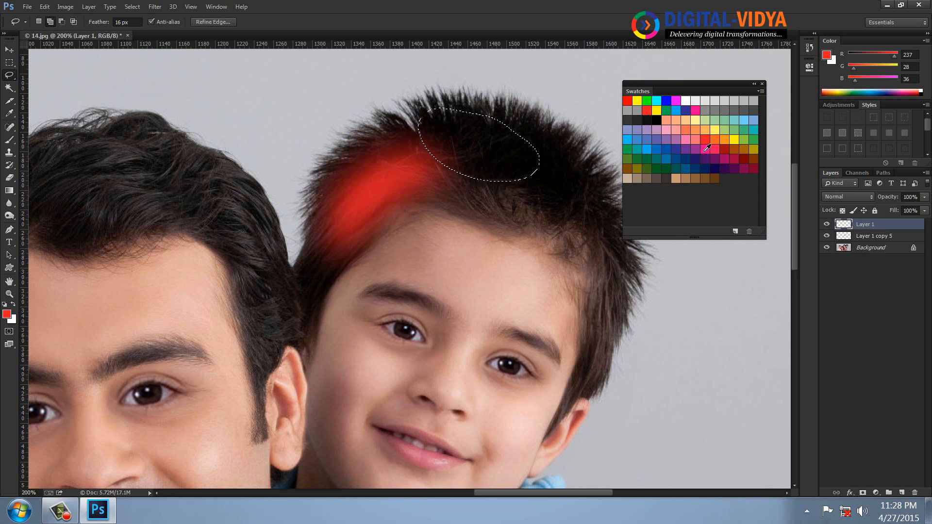
left_click(702, 130)
key("alt+BackSpace")
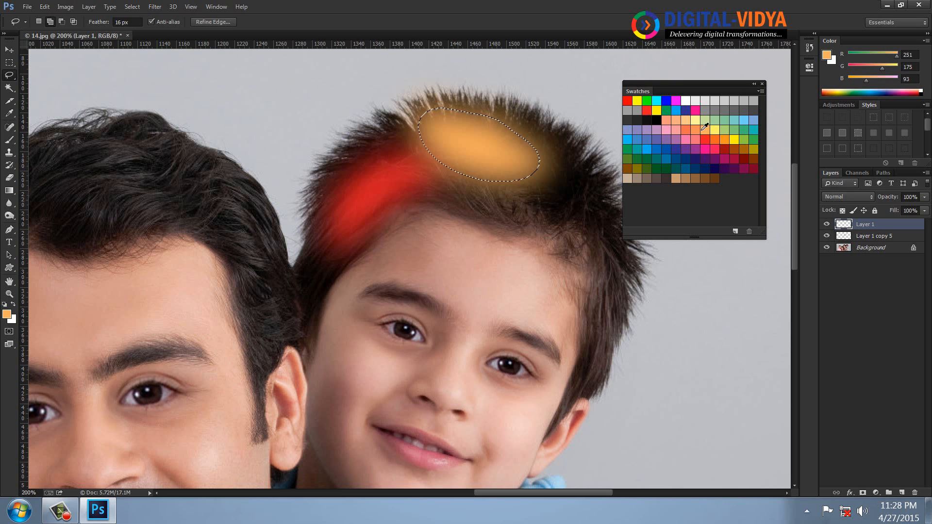
key("ctrl+d")
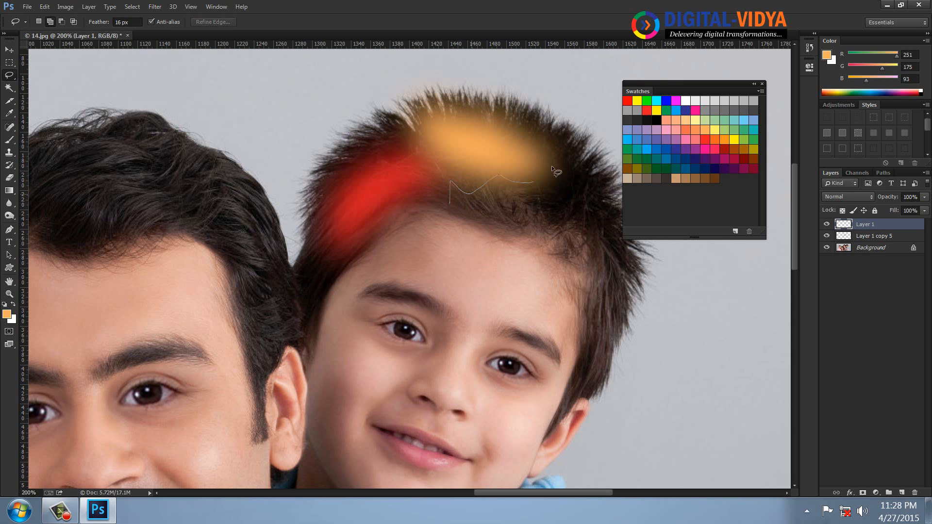
Lasso a patch of the boy's hair above the right side of his forehead and fill it with dark blue (RGB 0, 54, 99).
mouse_move(590, 168)
left_mouse_down()
mouse_move(608, 232)
mouse_move(580, 270)
mouse_move(557, 247)
mouse_move(456, 205)
left_mouse_up()
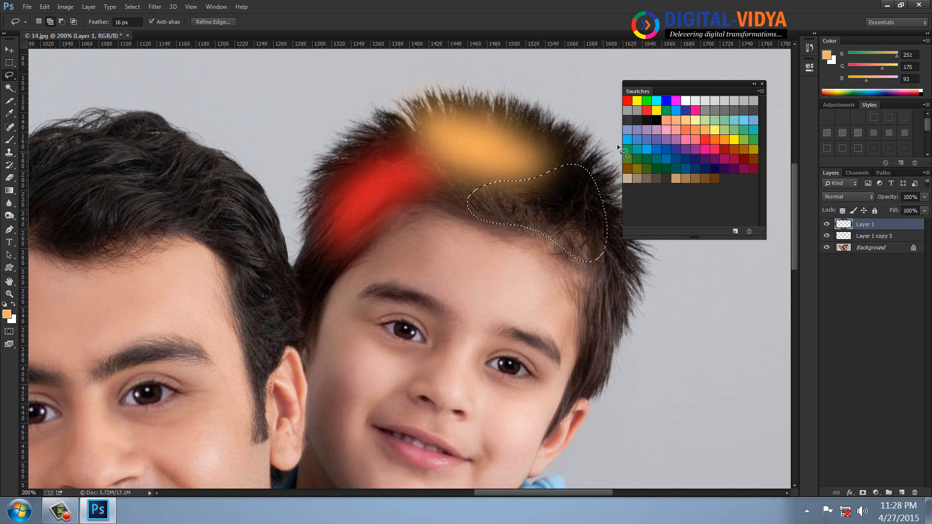
left_click(696, 165)
key("alt+BackSpace")
key("ctrl+d")
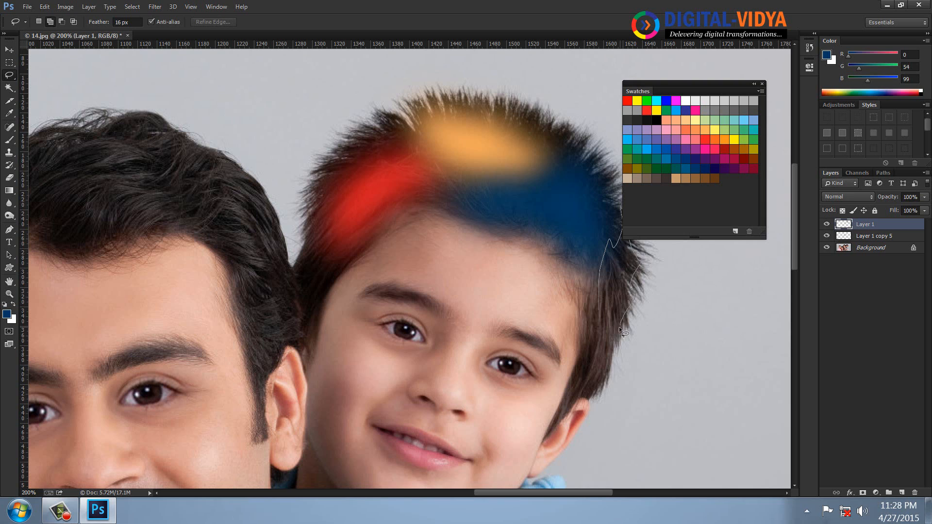
Lasso a narrow patch of the boy's hair above his visible ear and fill it with pale orange (RGB 253, 198, 137).
left_click_drag(585, 292, 587, 287)
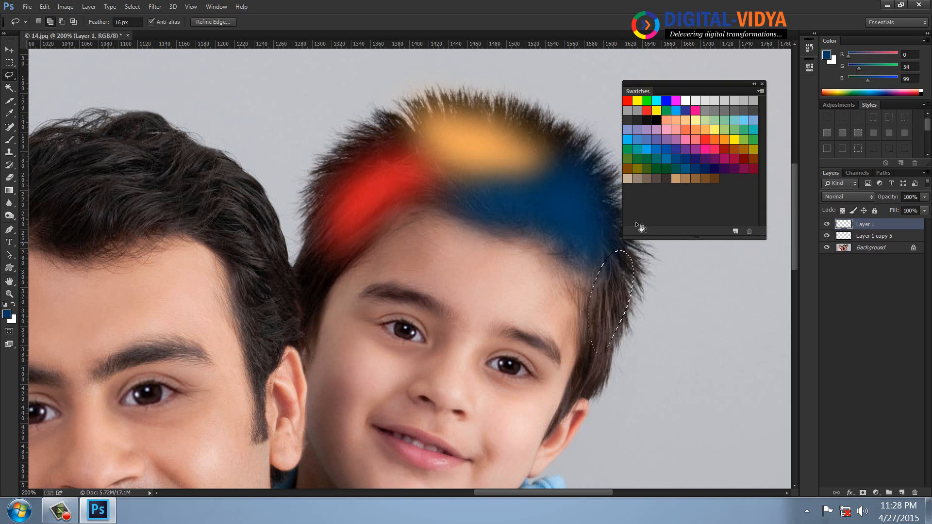
left_click(686, 118)
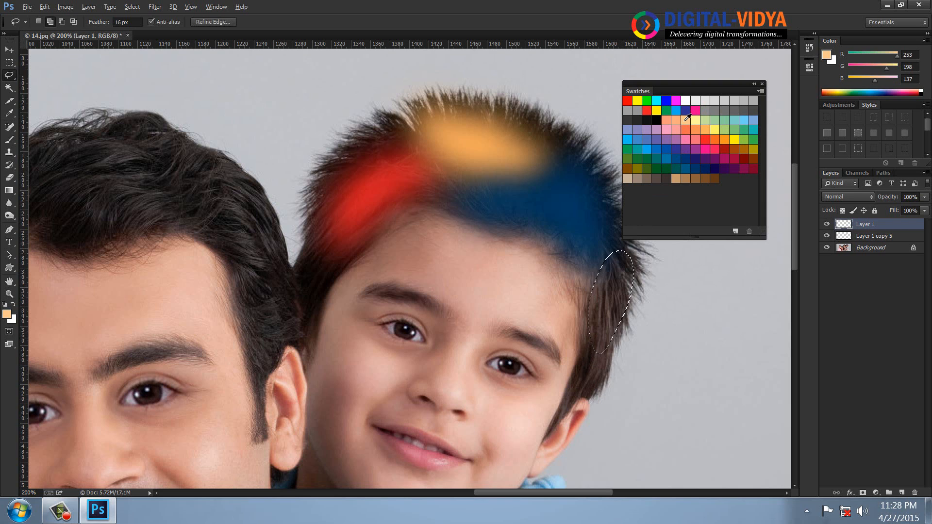
key("alt+BackSpace")
key("ctrl+d")
Set the hair colour layer to the Color blending mode at 40% opacity, and close the colour swatches.
left_click(848, 196)
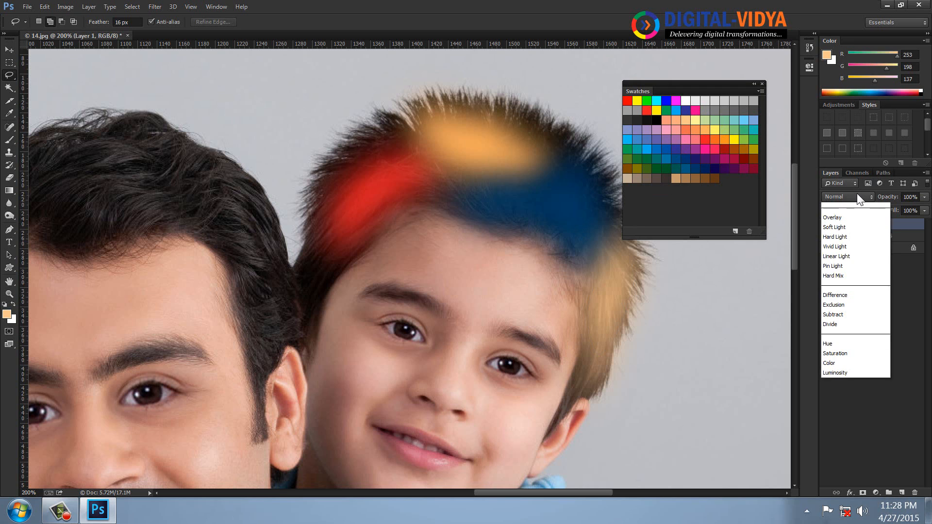
left_click(833, 500)
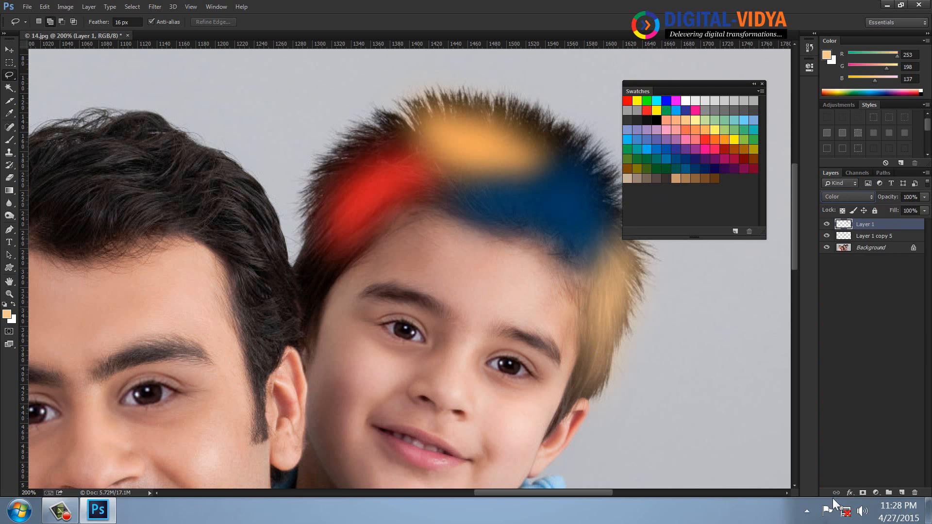
left_click_drag(532, 216, 469, 214)
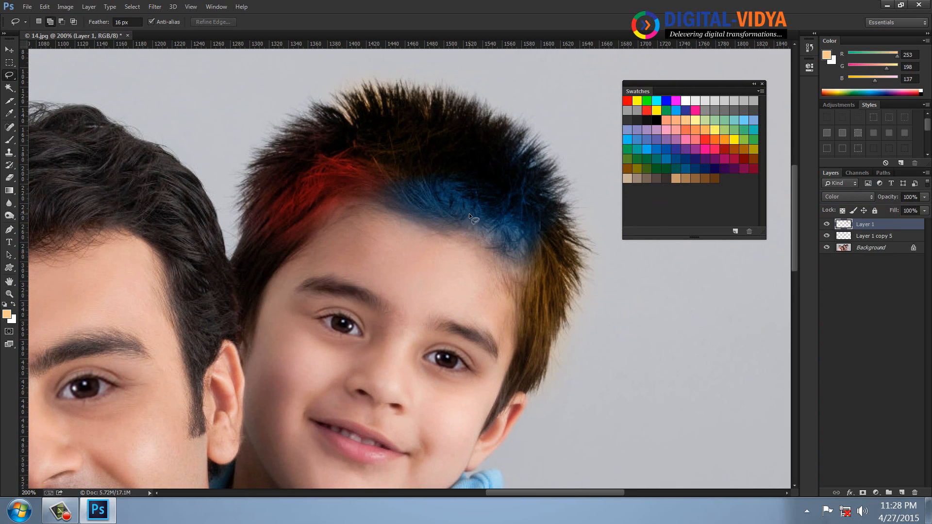
key("ctrl+minus")
key("ctrl+minus")
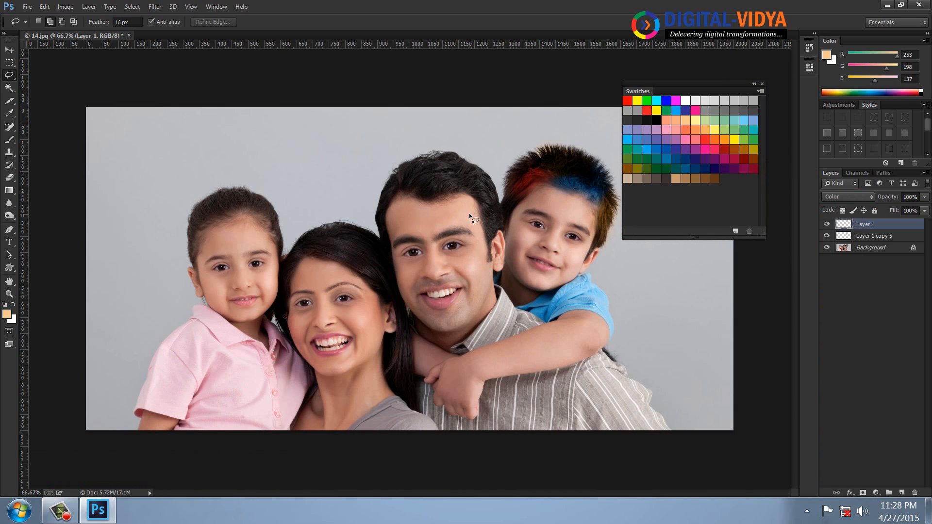
left_click(924, 197)
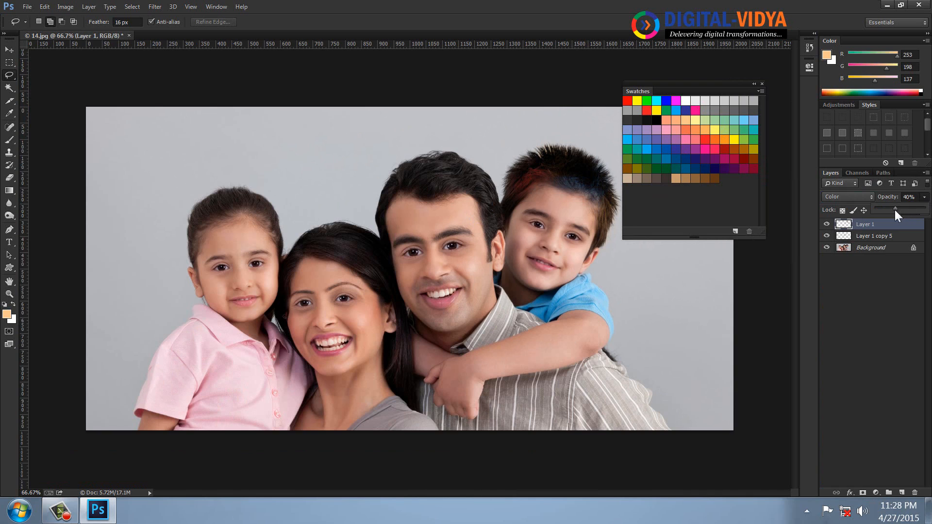
left_click(761, 84)
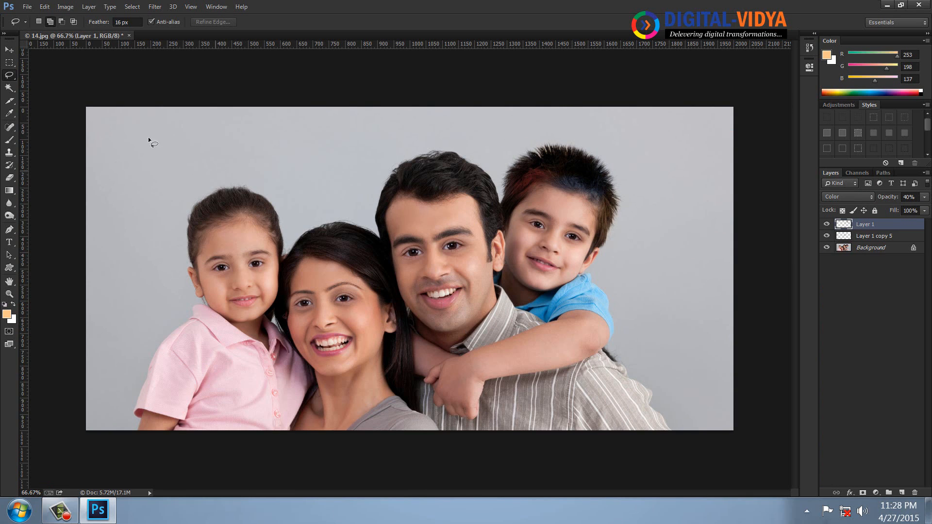
Close 14.jpg without saving the changes.
left_click(6, 51)
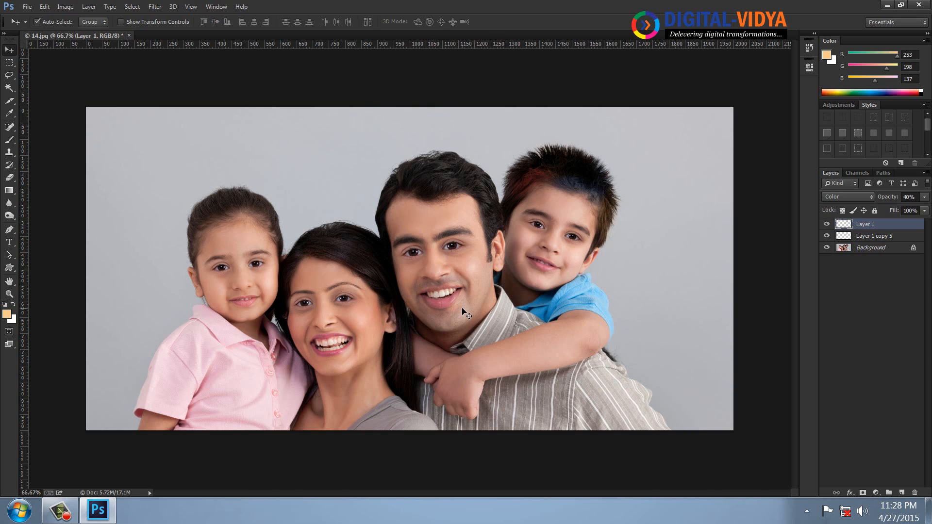
key("ctrl+w")
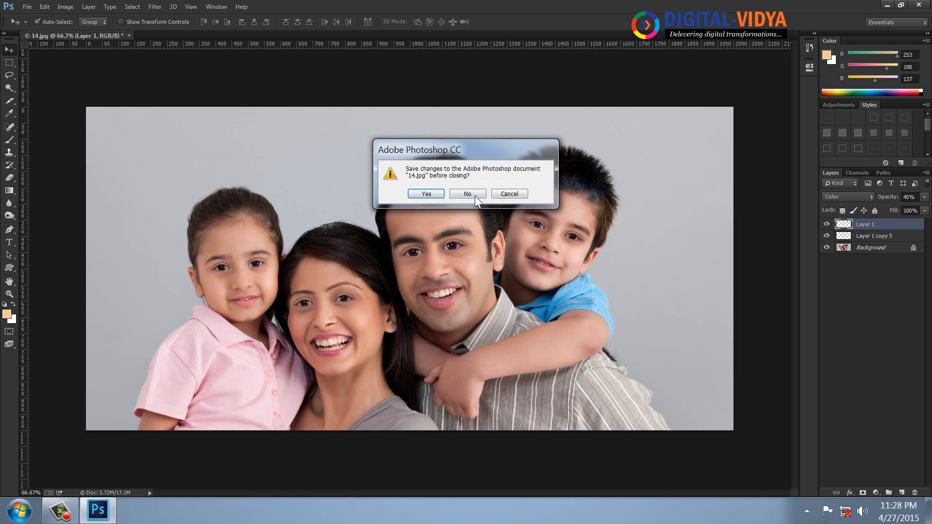
left_click(468, 190)
Open the orange sofa image red.jpg from the Interior.Design.Wallpapers folder on drive E.
key("ctrl+o")
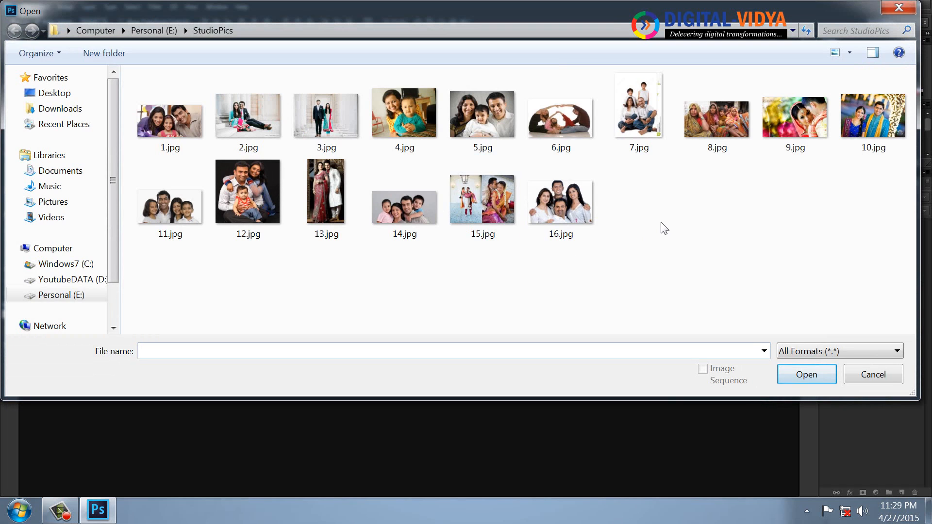
key("alt+Up")
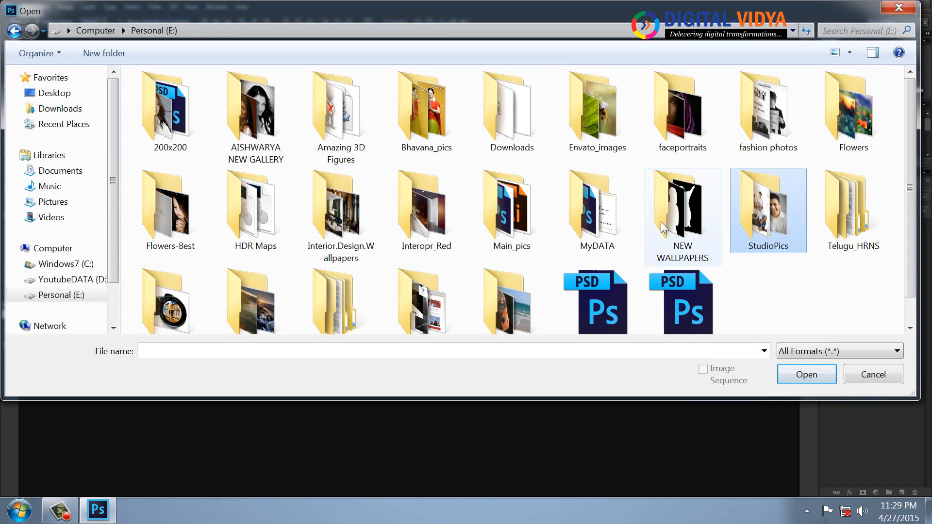
double_click(356, 217)
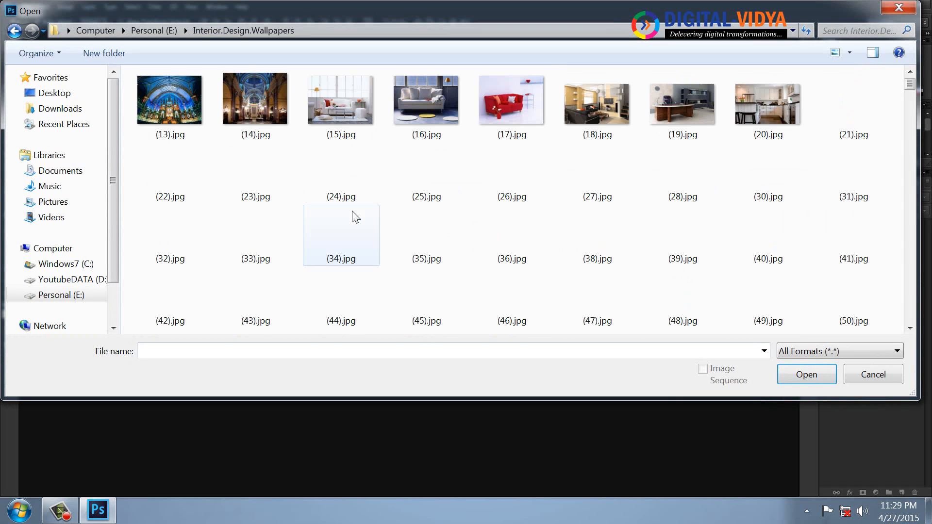
left_click(339, 180)
key("r")
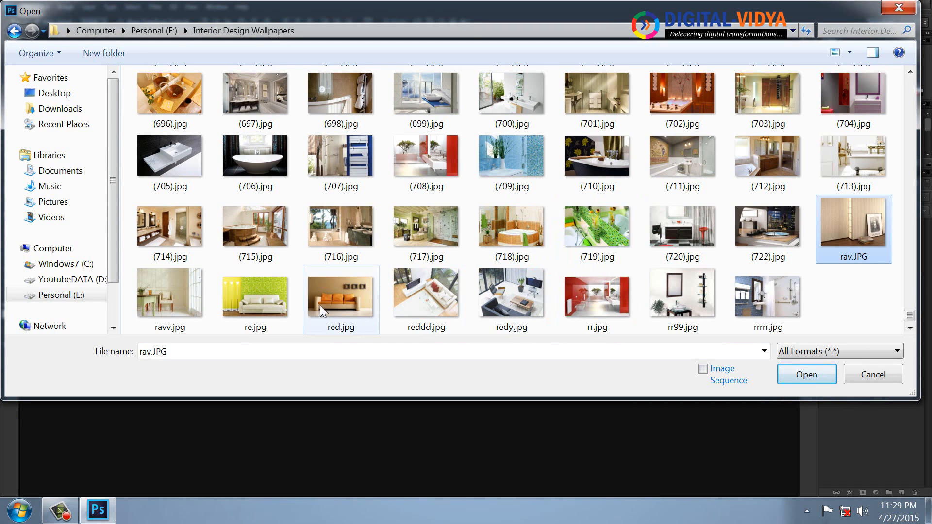
double_click(333, 292)
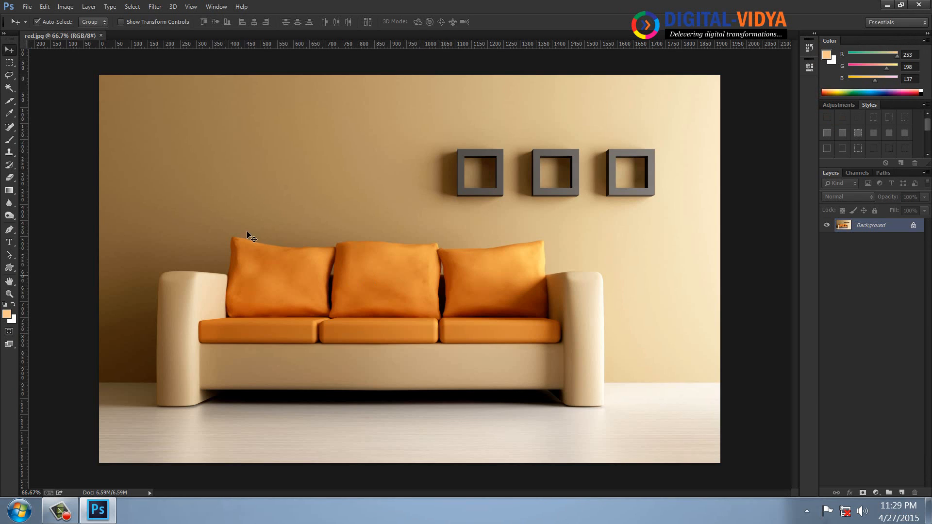
Open the reclining face image sample3.jpg from the faceportraits folder on drive E.
key("ctrl+o")
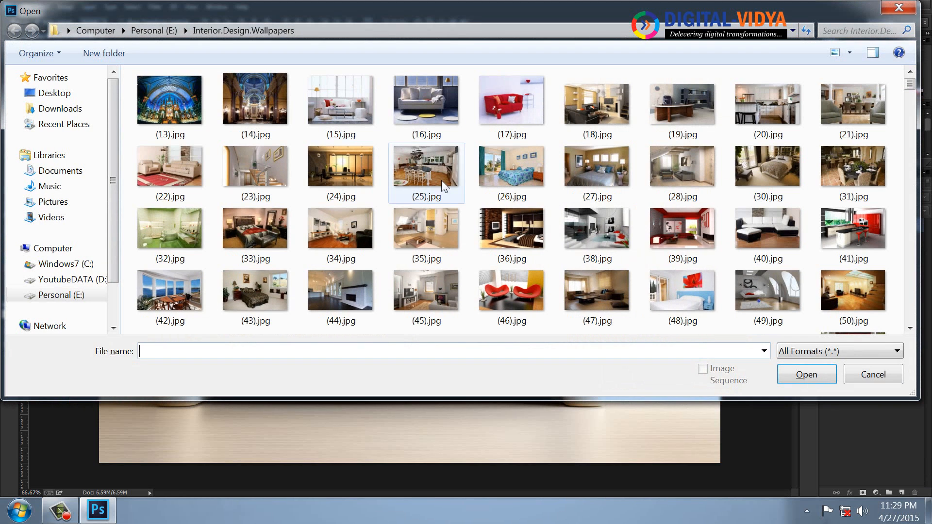
left_click(564, 123)
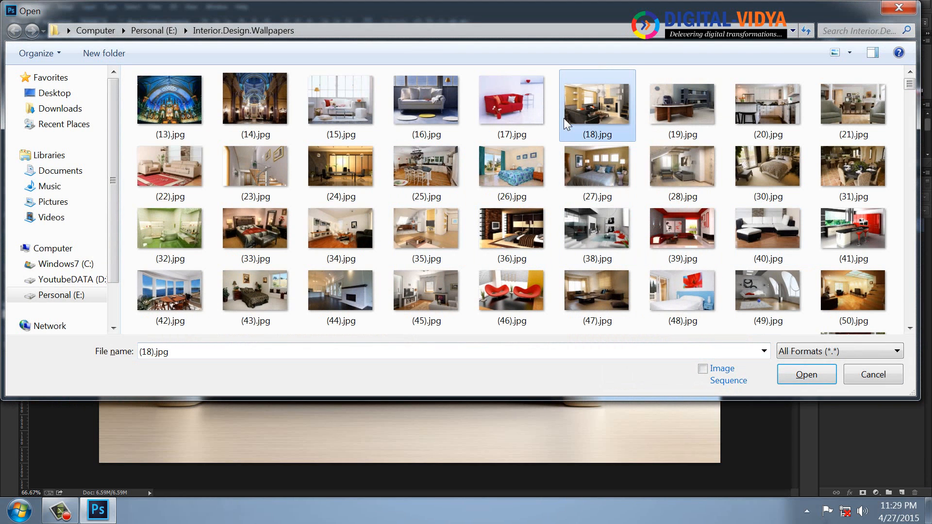
key("BackSpace")
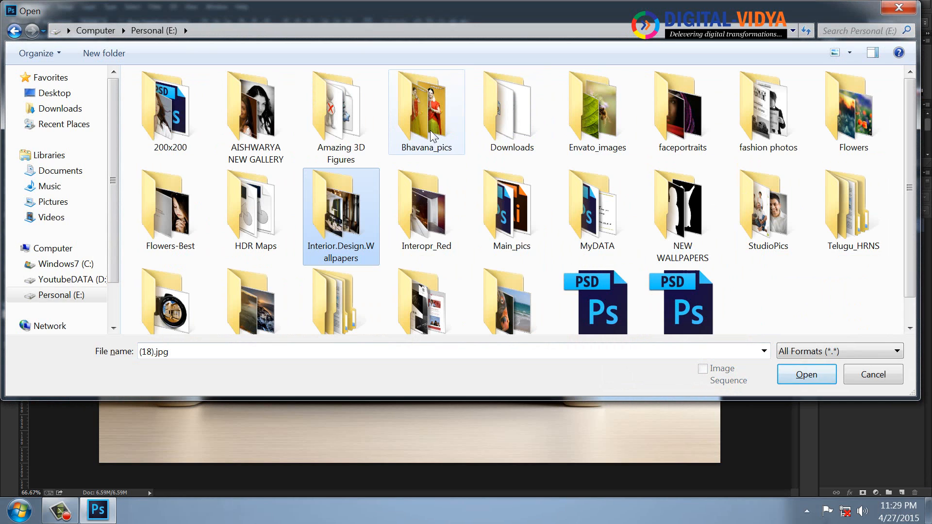
double_click(687, 135)
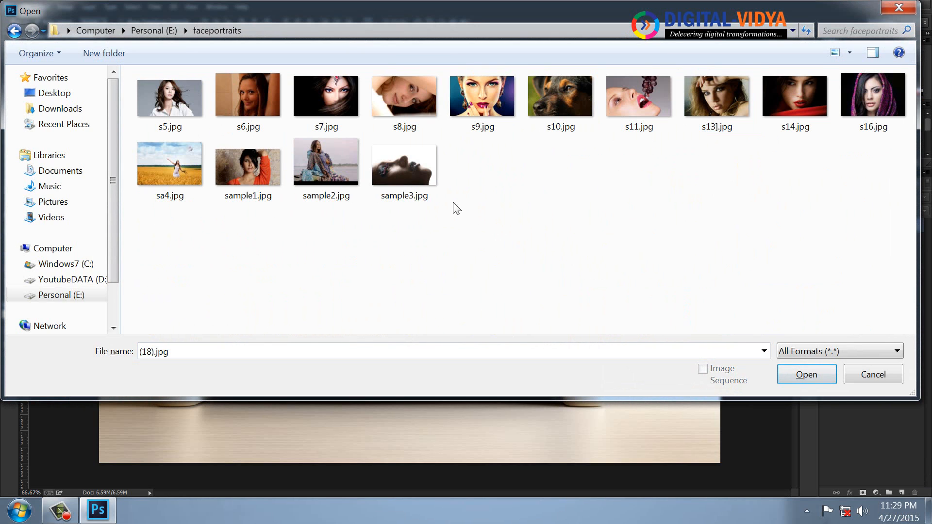
double_click(410, 170)
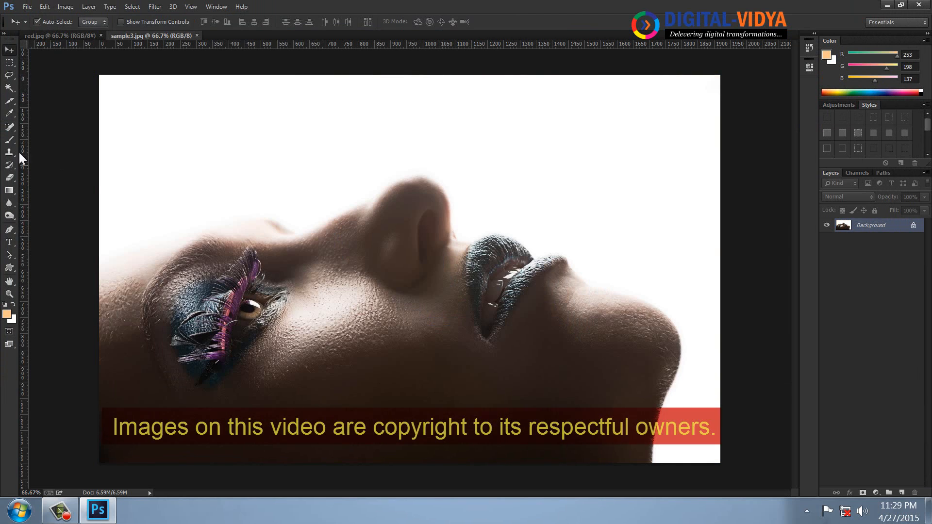
Lasso the face around the eye, nose, lips and chin, and feather the selection by 75 pixels.
left_click(9, 75)
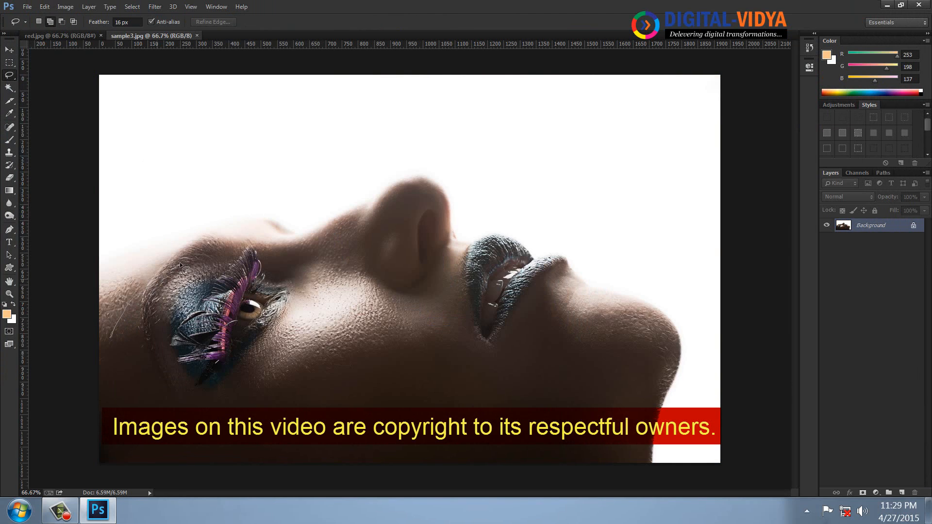
mouse_move(316, 252)
left_mouse_down()
mouse_move(418, 179)
mouse_move(437, 181)
mouse_move(450, 206)
mouse_move(452, 258)
mouse_move(507, 238)
mouse_move(524, 242)
mouse_move(534, 261)
mouse_move(566, 269)
left_mouse_up()
mouse_move(629, 367)
left_mouse_down()
mouse_move(595, 404)
mouse_move(430, 412)
mouse_move(294, 379)
mouse_move(194, 406)
mouse_move(156, 392)
mouse_move(132, 365)
mouse_move(117, 332)
left_mouse_up()
right_click(184, 299)
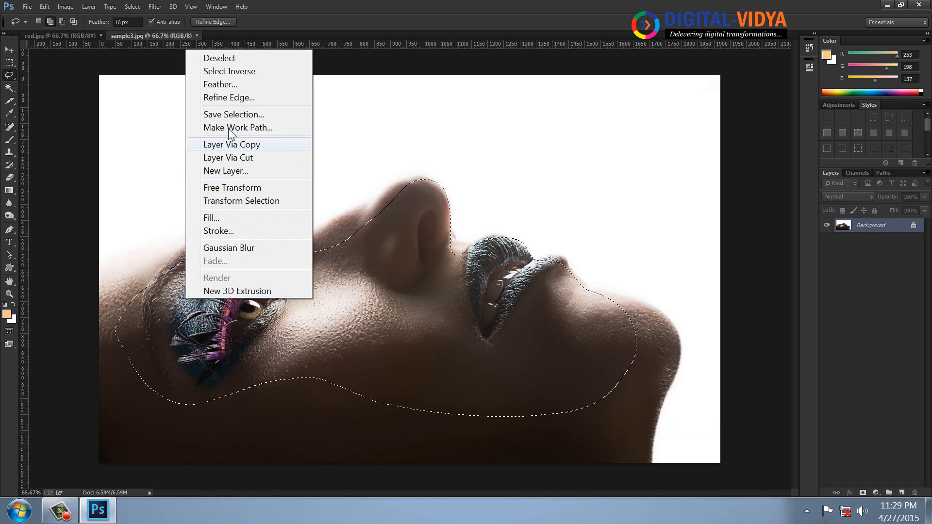
left_click(221, 85)
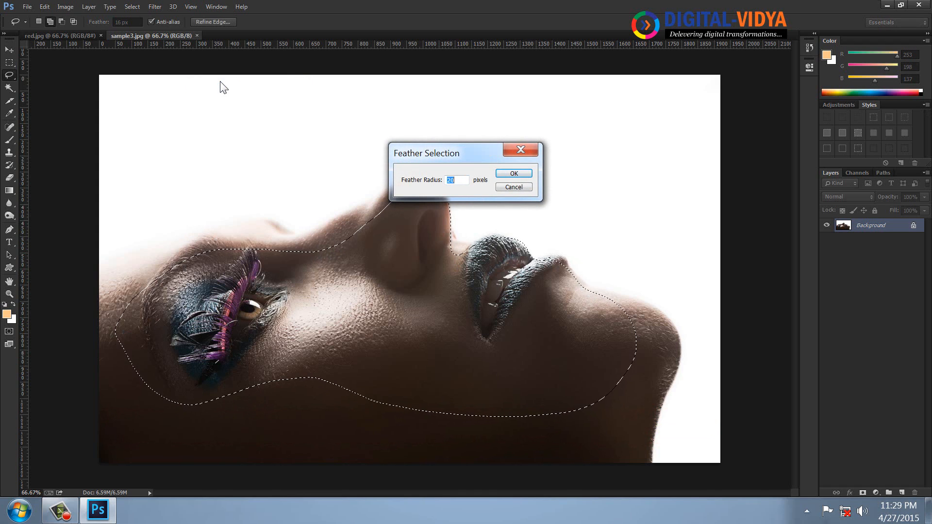
type("75")
key("Return")
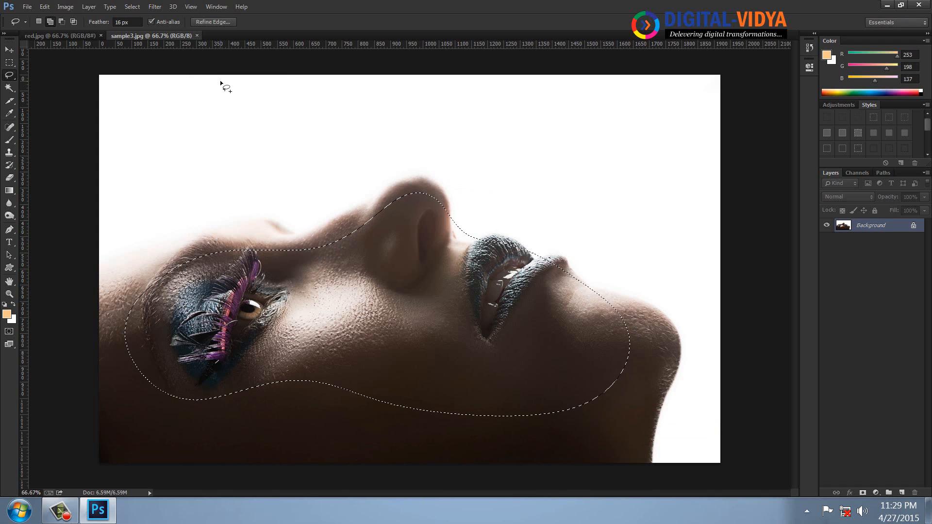
Close sample3.jpg and paste the copied feathered face into the sofa image red.jpg.
key("ctrl+w")
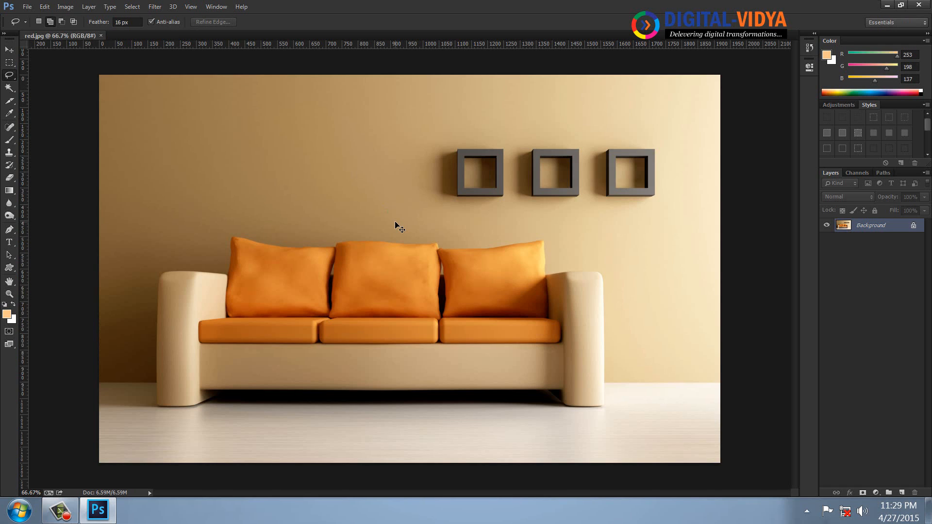
key("ctrl+v")
left_click(10, 50)
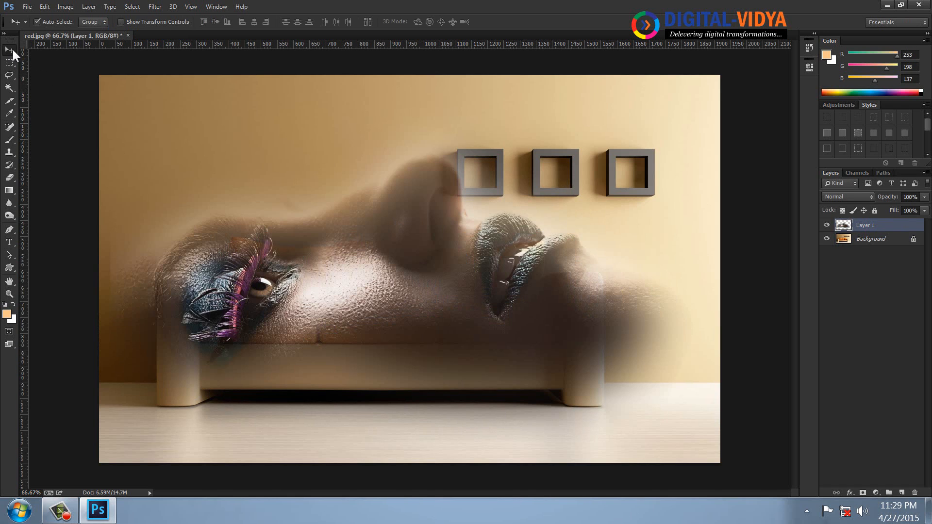
Scale the pasted face to about 70% and position it above the sofa's seat cushions.
key("ctrl+t")
left_click_drag(110, 440, 199, 389)
left_click_drag(509, 260, 483, 241)
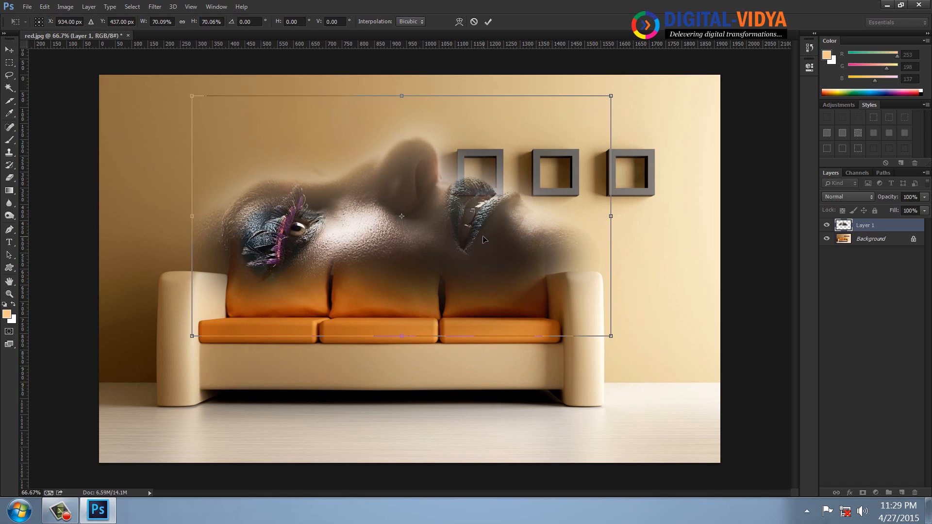
key("Return")
Try the Color blending mode on the pasted face layer.
key("F7")
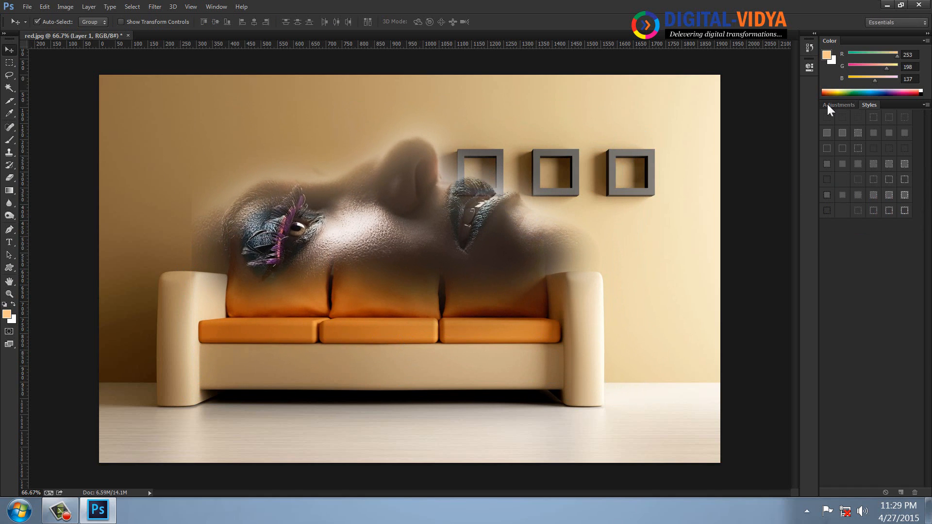
key("F7")
left_click(847, 197)
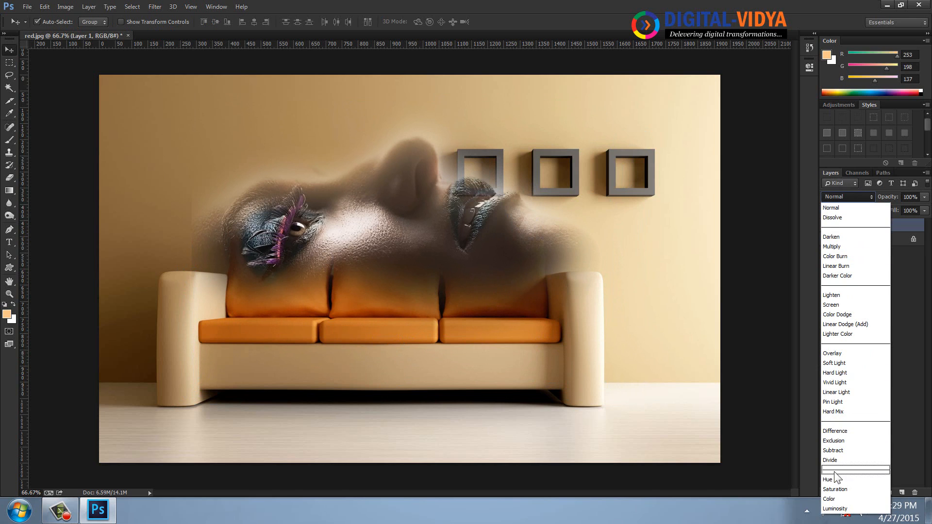
left_click(836, 499)
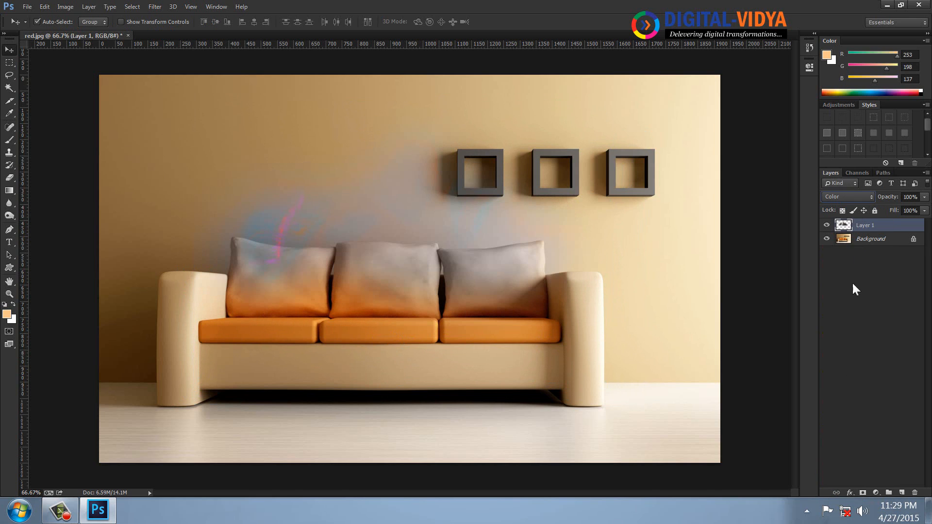
Set the face layer to Luminosity blending at 25% opacity and move it up onto the wall above the sofa.
left_click(848, 198)
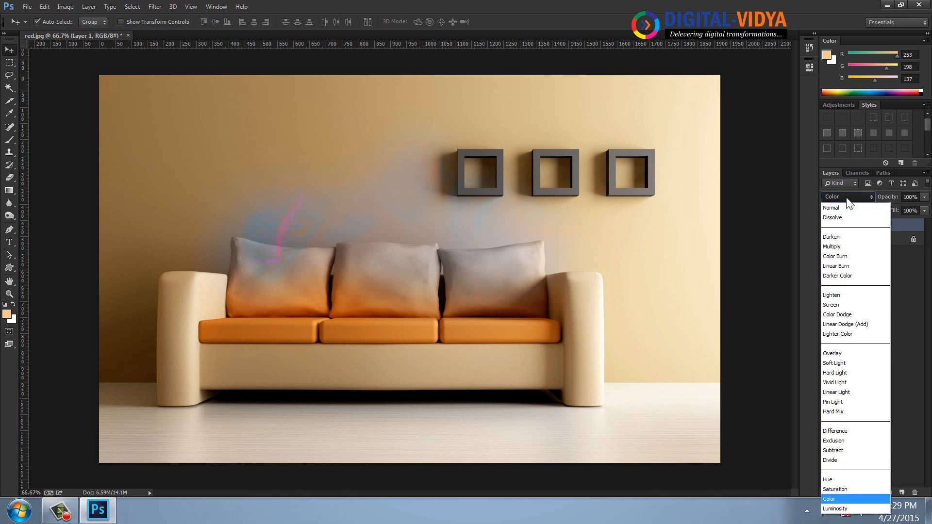
left_click(844, 508)
left_click(910, 196)
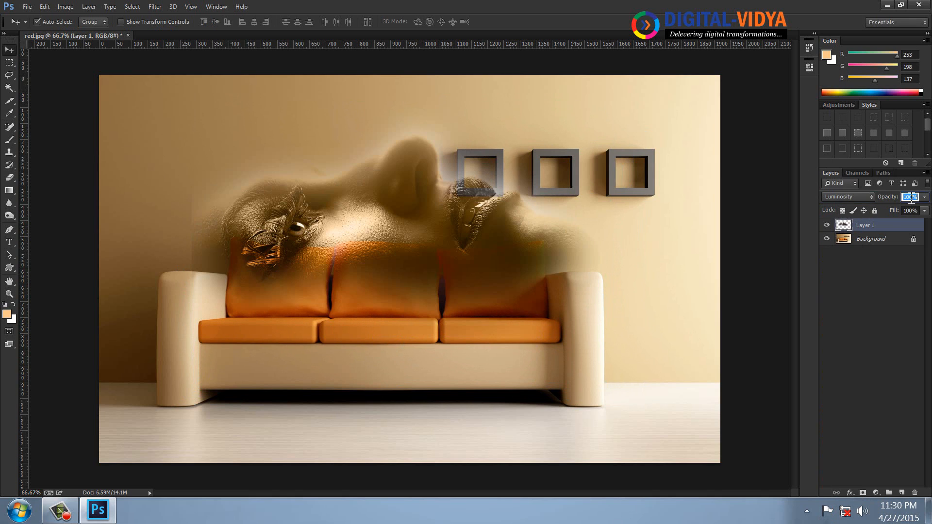
type("25")
mouse_move(406, 213)
left_mouse_down()
mouse_move(408, 179)
mouse_move(380, 151)
mouse_move(381, 179)
mouse_move(364, 196)
mouse_move(423, 196)
mouse_move(348, 182)
mouse_move(403, 194)
mouse_move(398, 202)
left_mouse_up()
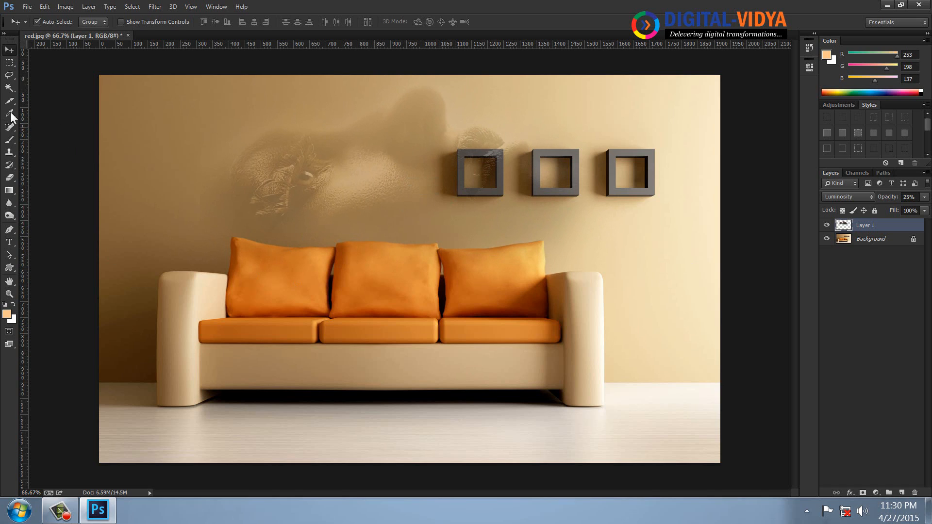
left_click(12, 78)
mouse_move(287, 359)
left_mouse_down()
mouse_move(333, 418)
mouse_move(276, 451)
left_mouse_up()
left_click(275, 450)
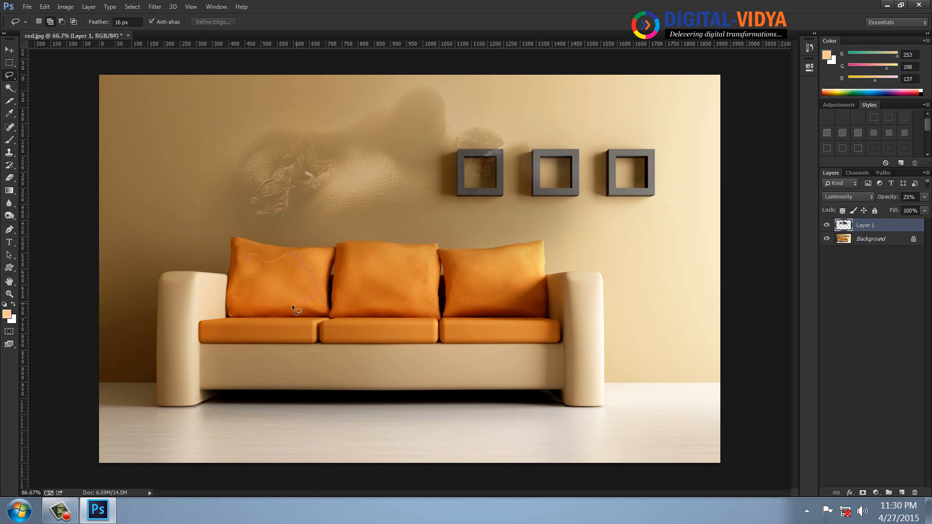
left_click_drag(240, 284, 242, 266)
left_click(301, 276)
Set the Lasso feather to 30 px and select a rounded area on the sofa's left cushion.
left_click_drag(138, 22, 61, 22)
type("30")
key("Return")
mouse_move(308, 283)
left_mouse_down()
mouse_move(256, 305)
mouse_move(244, 281)
left_mouse_up()
Open sa4.jpg and lasso an oval around the woman's head and upper body.
key("ctrl+o")
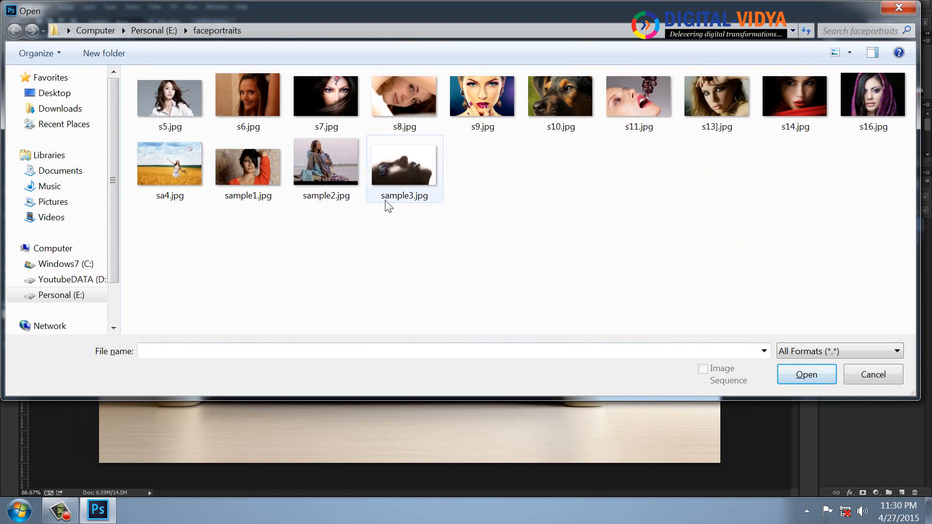
double_click(185, 166)
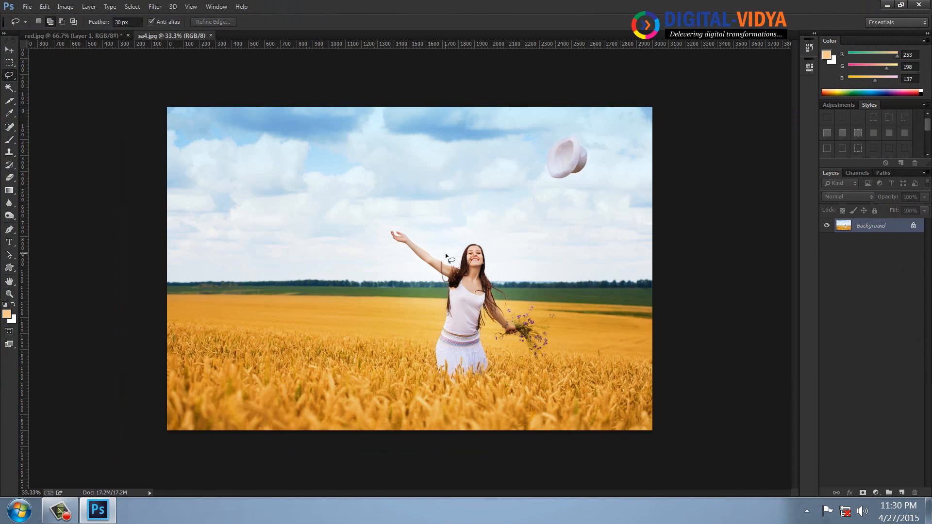
mouse_move(454, 292)
left_mouse_down()
mouse_move(457, 255)
mouse_move(471, 240)
left_mouse_up()
left_click_drag(460, 316, 461, 315)
Try feathering the selection around the woman with a 150-pixel radius.
right_click(473, 273)
left_click(504, 60)
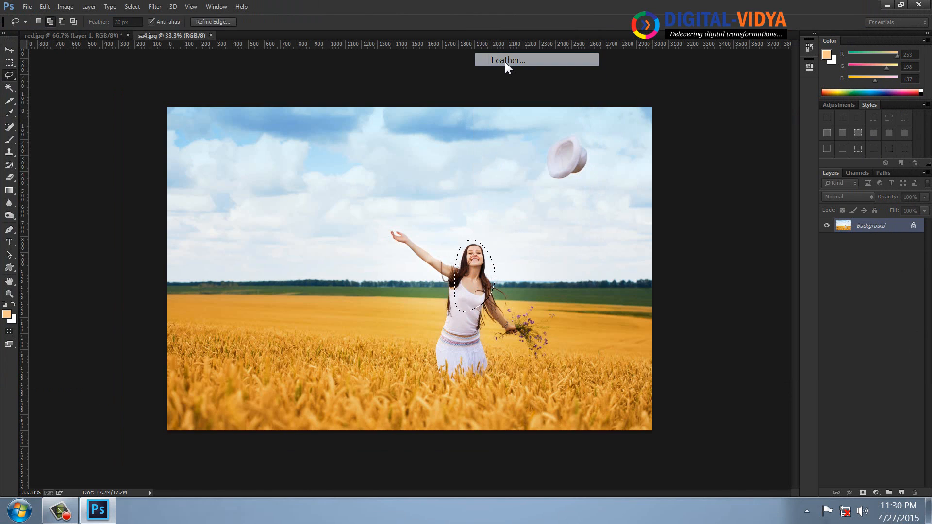
type("150")
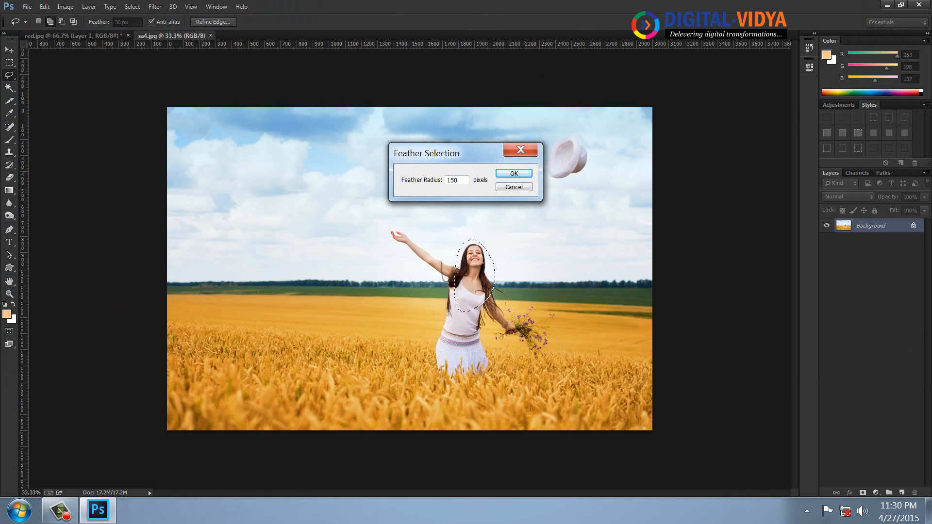
key("Return")
left_click(461, 194)
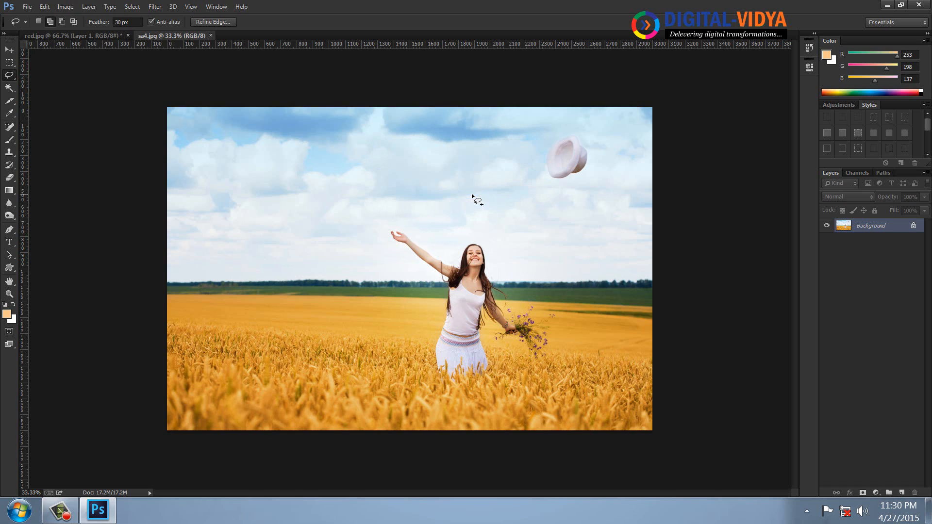
Feather the selection around the woman by 100 pixels, copy it, and close sa4.jpg without saving.
right_click(478, 236)
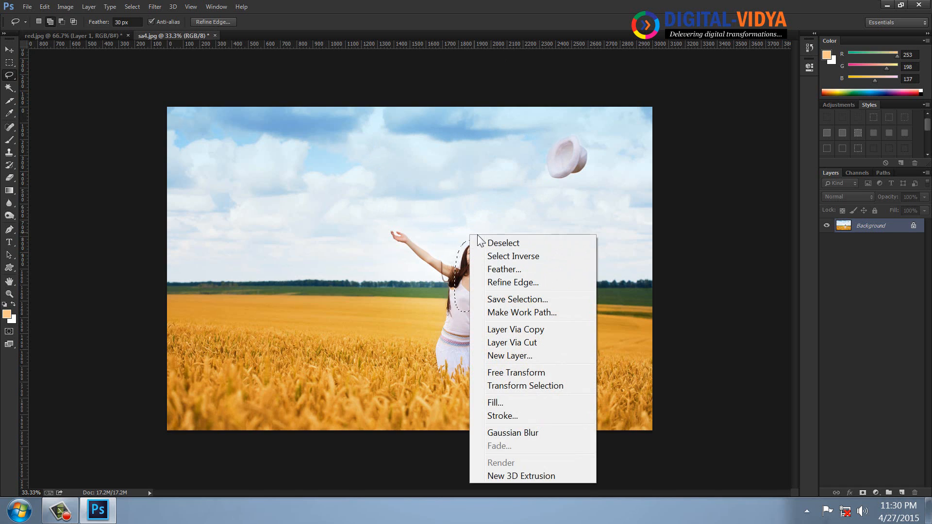
left_click(501, 270)
type("100")
key("Return")
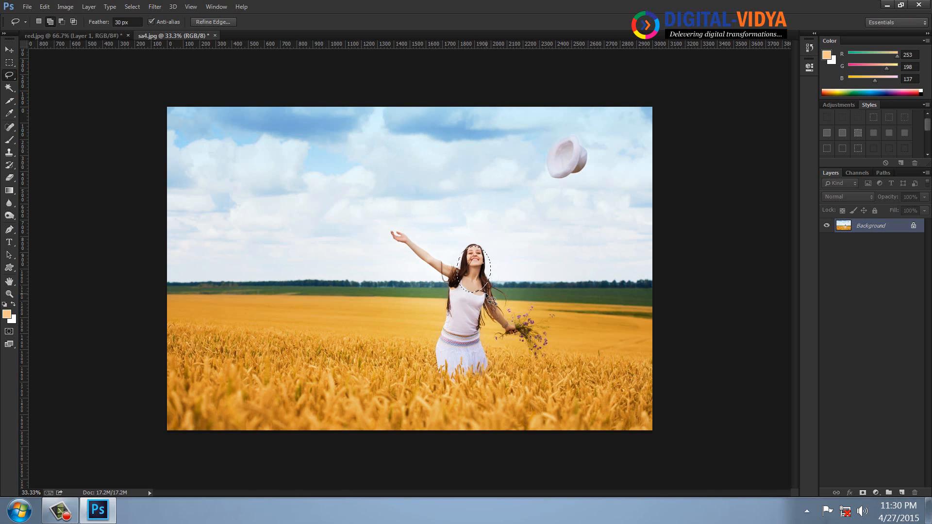
key("ctrl+w")
left_click(463, 192)
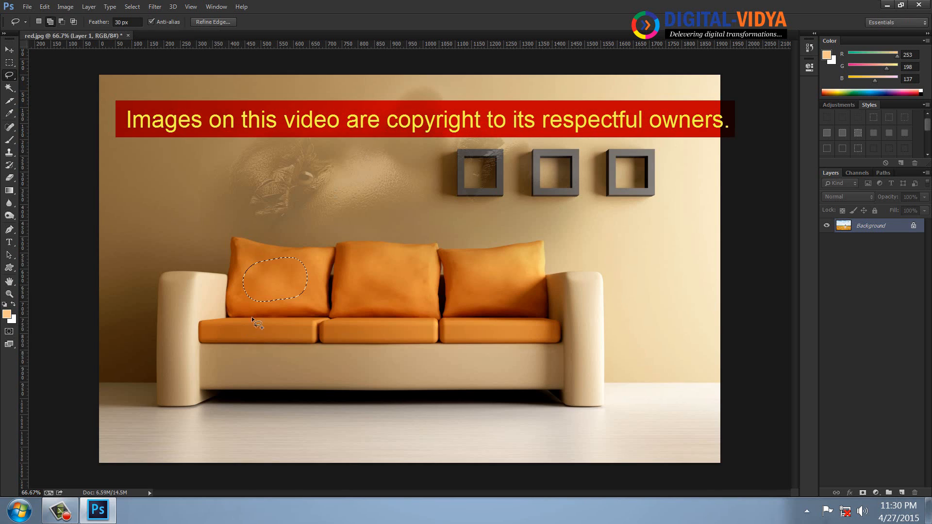
Paste the copied woman into the selection on the left cushion with Paste Into.
left_click(44, 6)
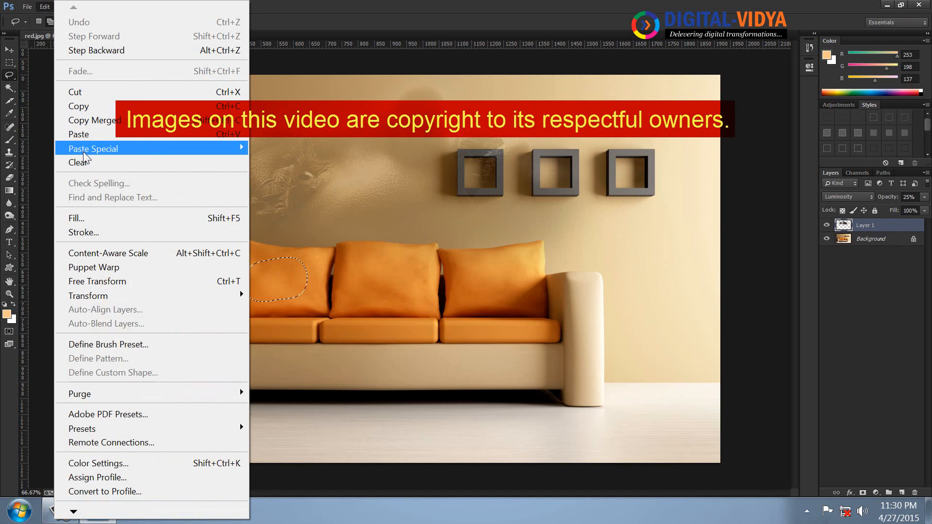
mouse_move(231, 149)
left_click(288, 163)
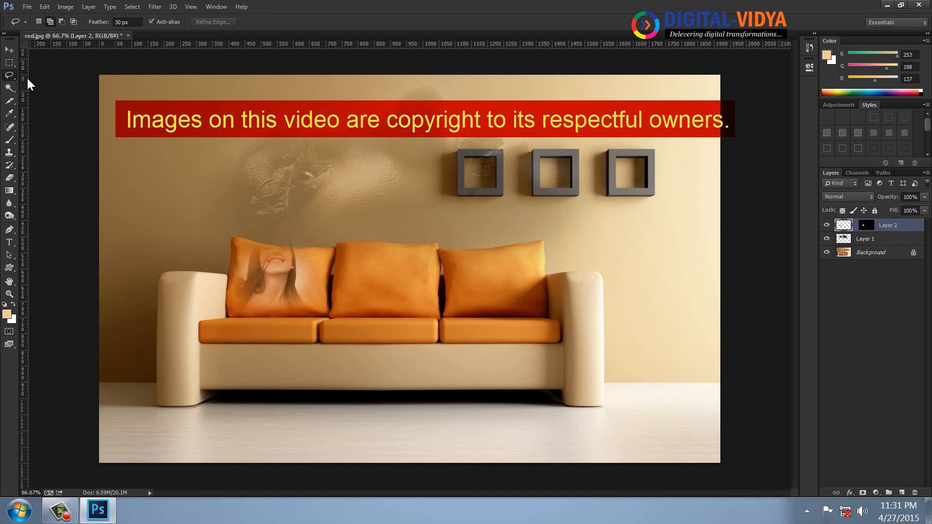
Scale the pasted woman to about 38% and position her in the middle of the left cushion.
left_click(9, 50)
key("ctrl+t")
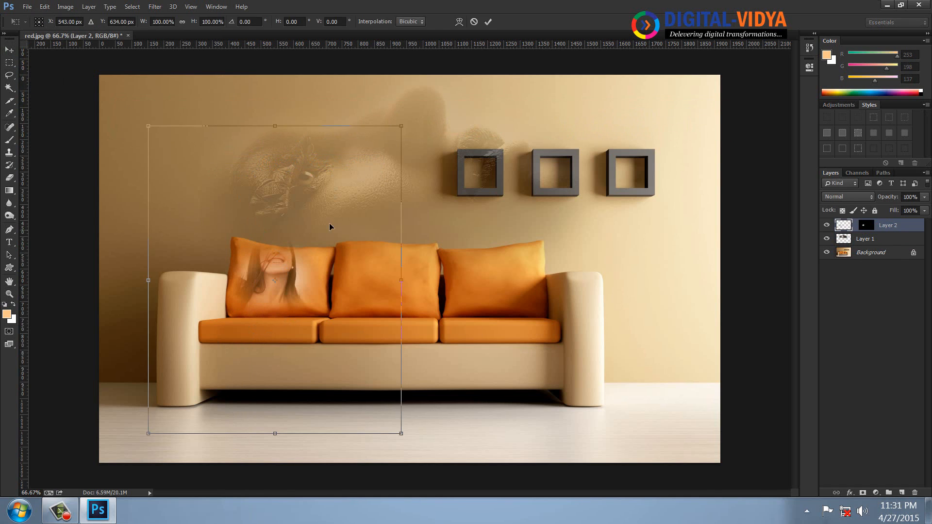
left_click_drag(397, 133, 351, 249)
left_click_drag(287, 289, 290, 284)
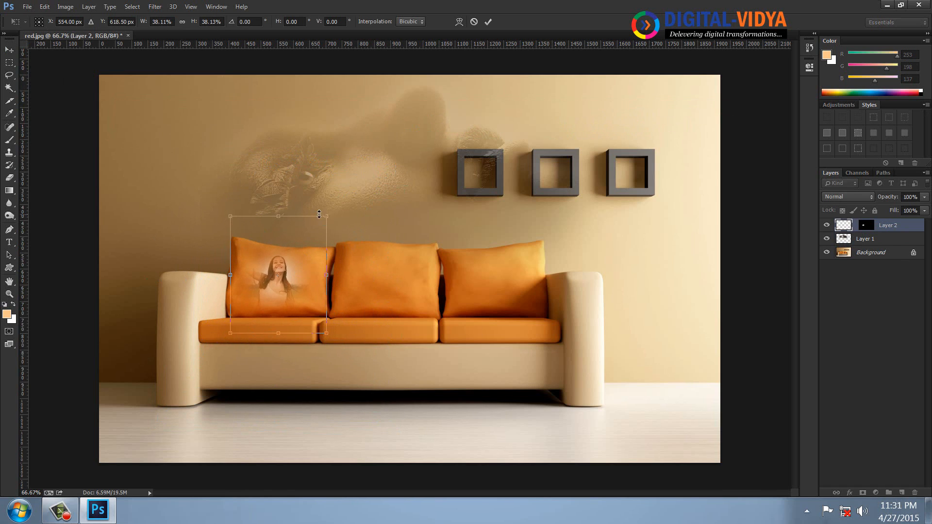
left_click_drag(325, 216, 323, 218)
key("Return")
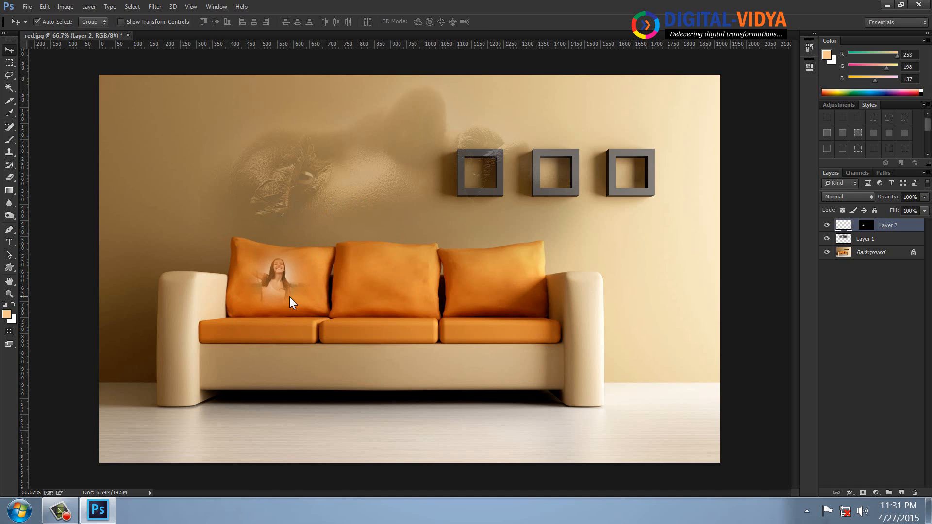
Lasso an oval selection on the middle cushion, and open s16.jpg.
left_click(9, 75)
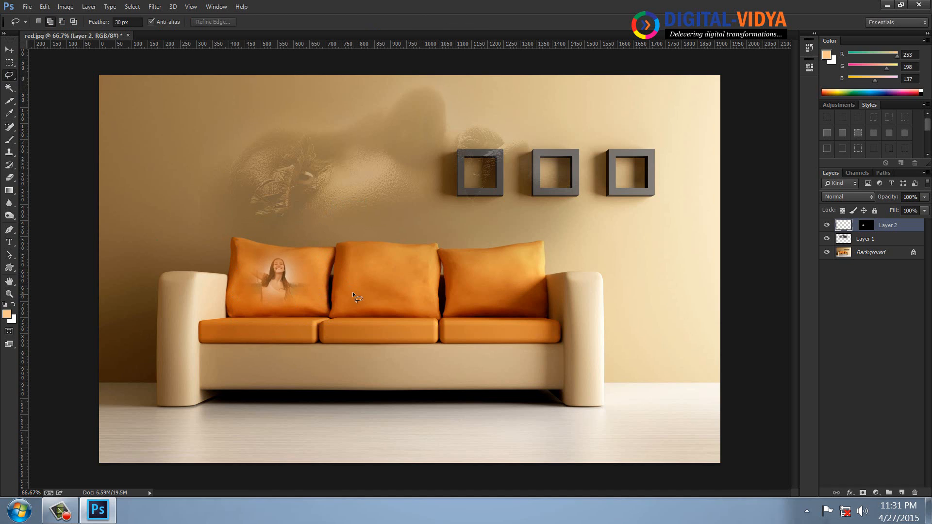
left_click_drag(353, 298, 353, 292)
key("ctrl+o")
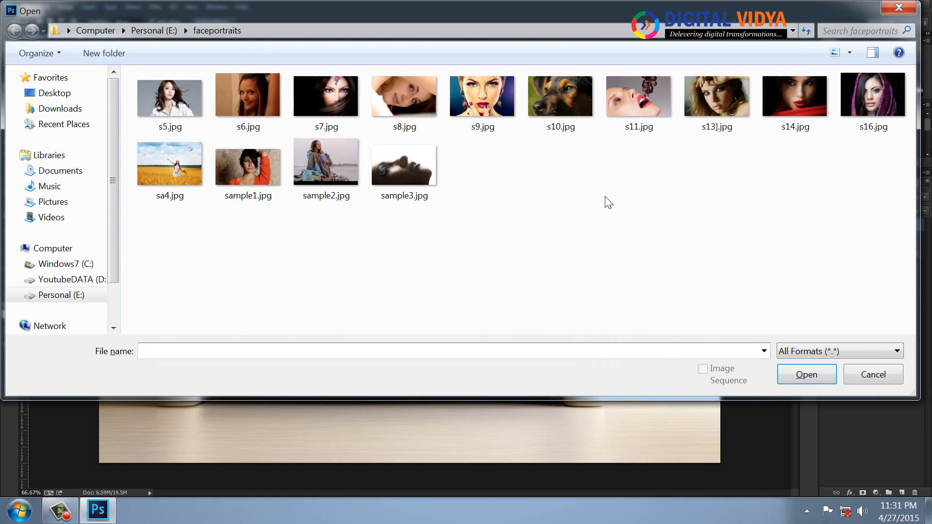
double_click(869, 95)
Lasso the woman's face in s16.jpg with a 100-pixel feather, copy it, and close the file.
mouse_move(337, 264)
left_mouse_down()
mouse_move(324, 215)
mouse_move(403, 160)
mouse_move(498, 228)
mouse_move(478, 344)
mouse_move(414, 373)
mouse_move(345, 335)
mouse_move(314, 222)
left_mouse_up()
right_click(373, 211)
left_click(410, 245)
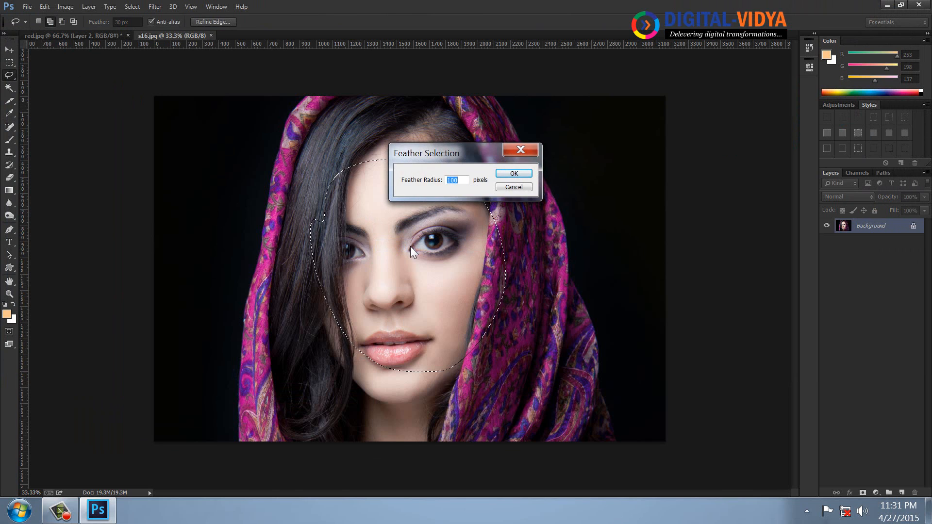
key("Return")
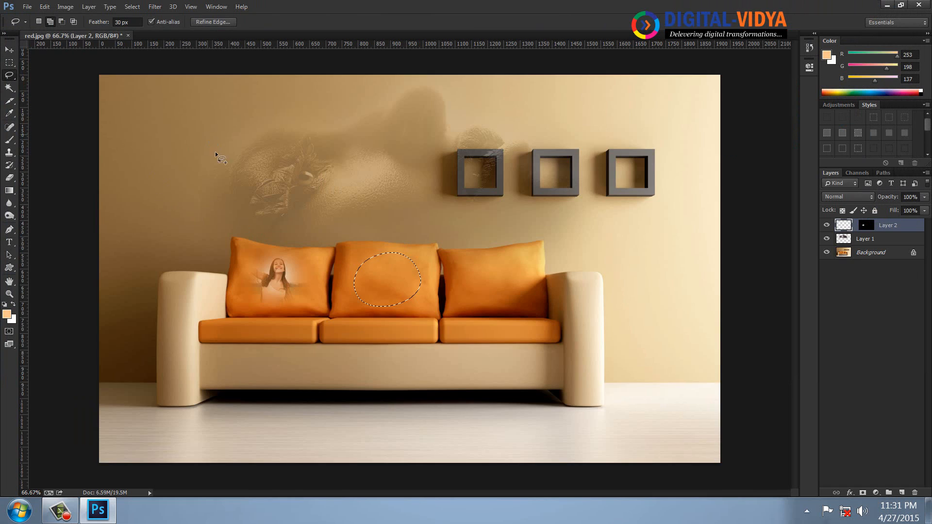
Paste the copied face into the selection on the middle cushion with Paste Into.
left_click(44, 6)
mouse_move(83, 149)
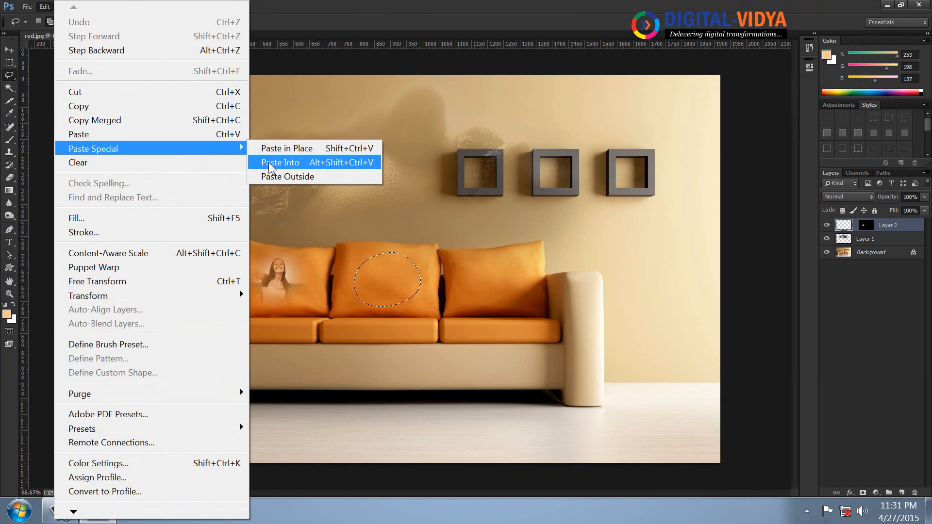
left_click(274, 163)
Scale down the pasted face and position it so the whole face fits on the middle cushion.
key("ctrl+t")
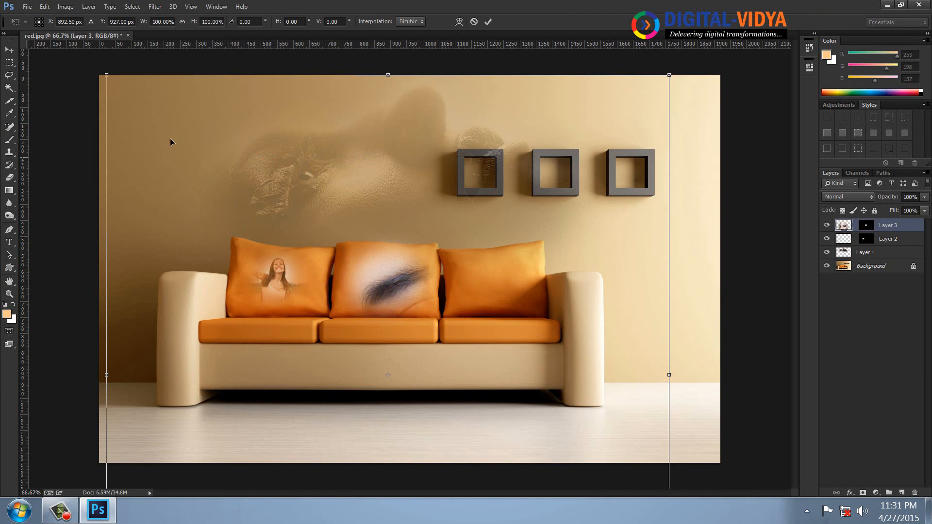
left_click_drag(108, 74, 308, 298)
left_click_drag(390, 340, 391, 246)
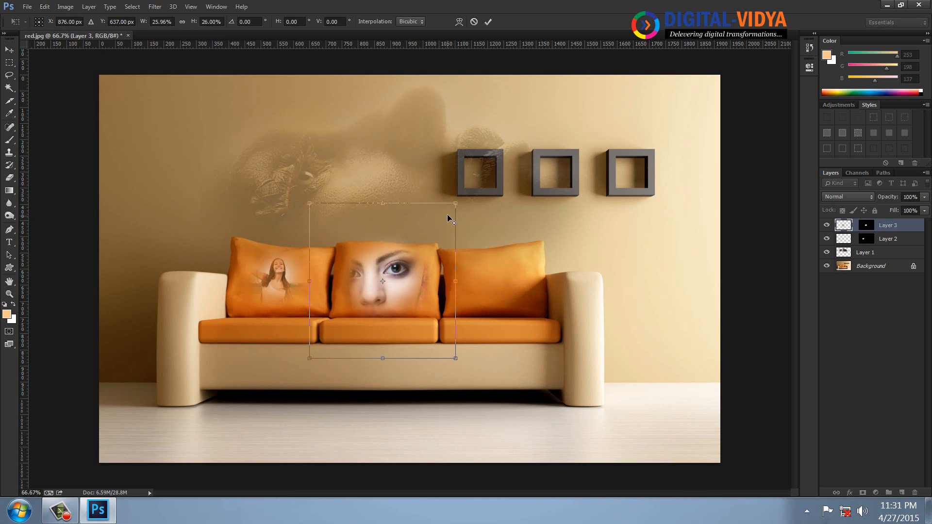
left_click_drag(457, 202, 430, 236)
key("Return")
key("l")
Set the middle cushion's face layer to Luminosity blending at 50% opacity.
left_click(862, 196)
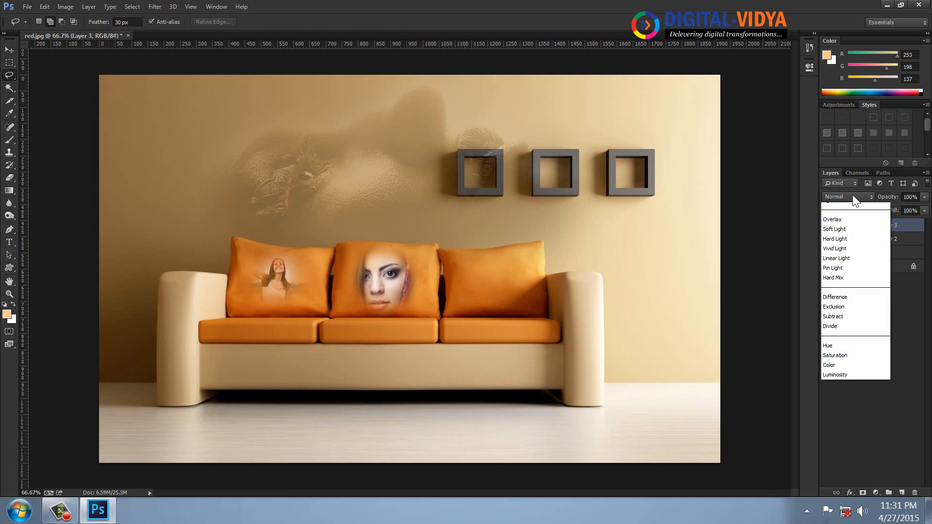
left_click(835, 508)
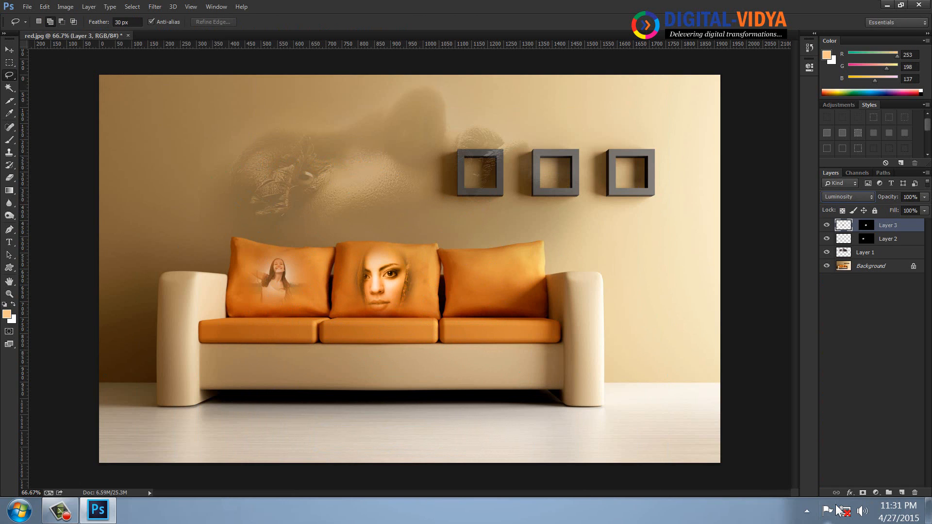
left_click(916, 200)
type("50")
key("Return")
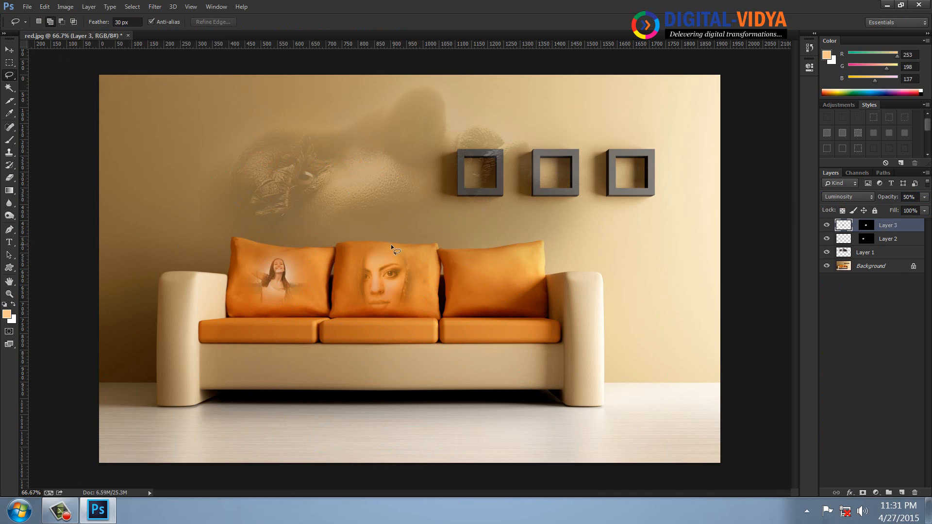
Select the woman's layer on the left cushion and set its opacity to 50%.
key("v")
left_click(274, 281)
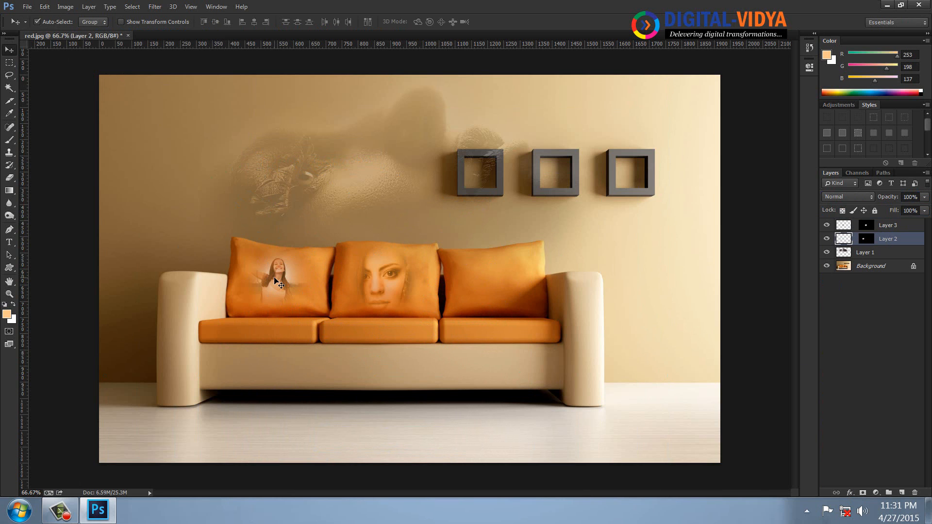
key("5")
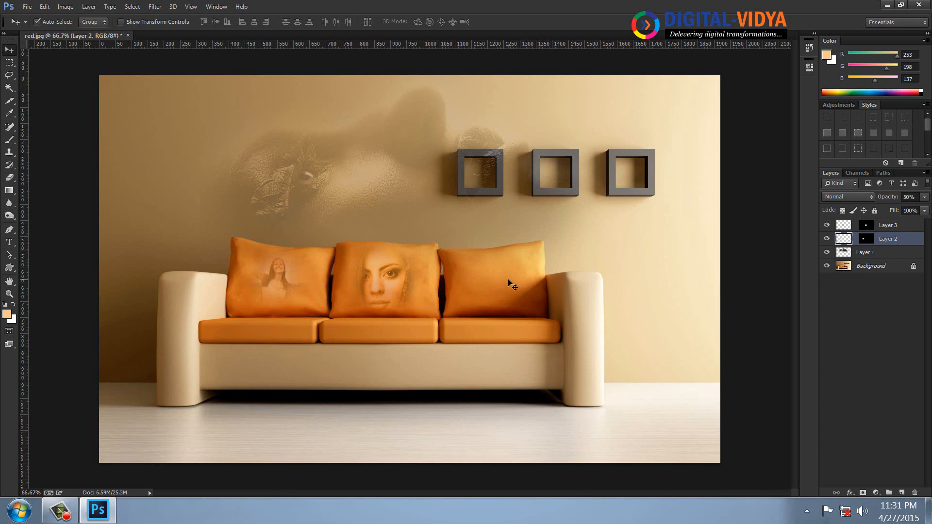
Open s7.jpg and lasso a selection around the woman's eyes.
key("ctrl+o")
left_click(319, 159)
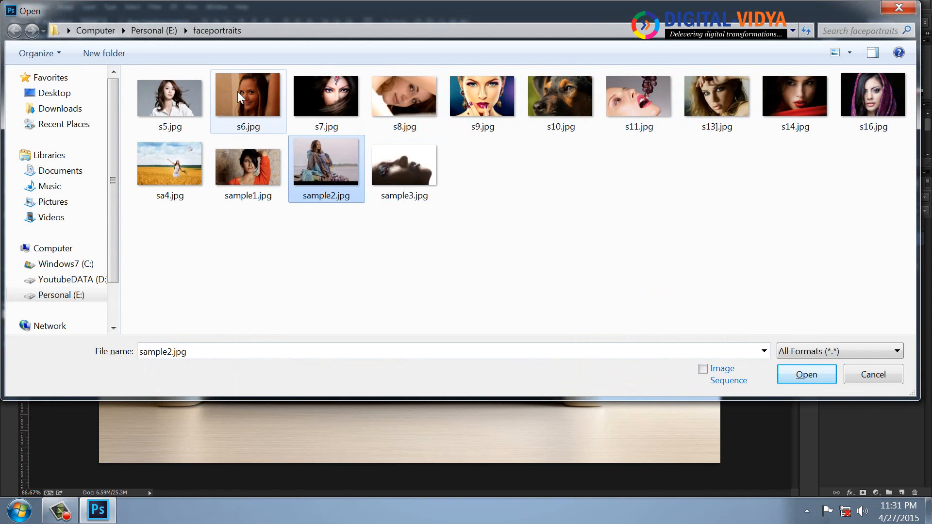
double_click(342, 97)
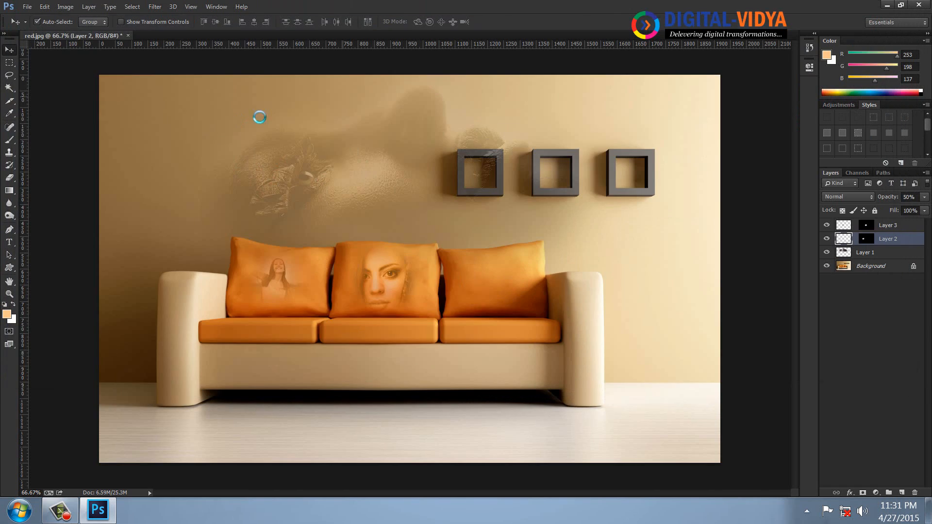
left_click(9, 76)
mouse_move(416, 238)
left_mouse_down()
mouse_move(534, 229)
mouse_move(540, 189)
mouse_move(595, 242)
mouse_move(536, 241)
left_mouse_up()
Feather the eye selection, copy it, and close s7.jpg.
right_click(576, 212)
left_click(602, 244)
key("Return")
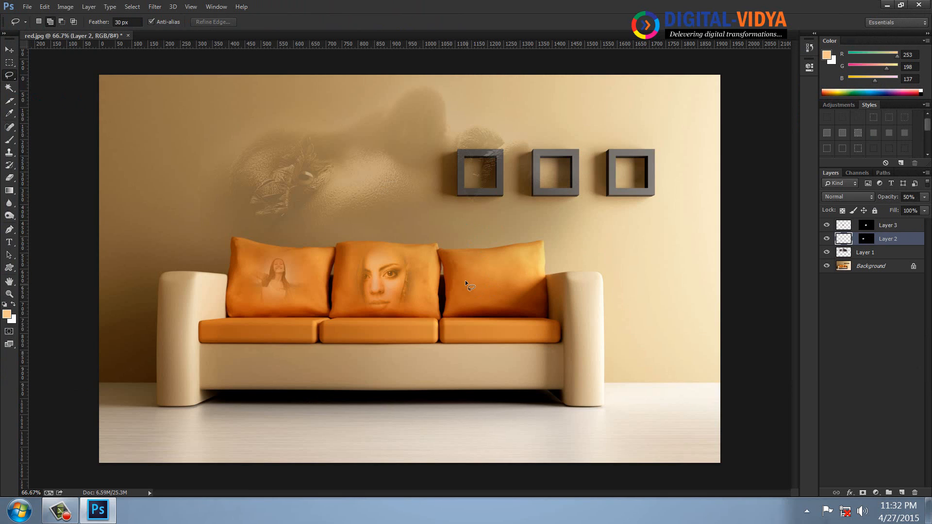
Lasso an oval on the right cushion and paste the copied eyes into it with Paste Into.
mouse_move(533, 263)
left_mouse_down()
mouse_move(483, 258)
mouse_move(457, 269)
mouse_move(455, 289)
mouse_move(484, 308)
mouse_move(521, 307)
mouse_move(541, 281)
mouse_move(518, 254)
left_mouse_up()
left_click(509, 264)
left_click(44, 7)
mouse_move(100, 150)
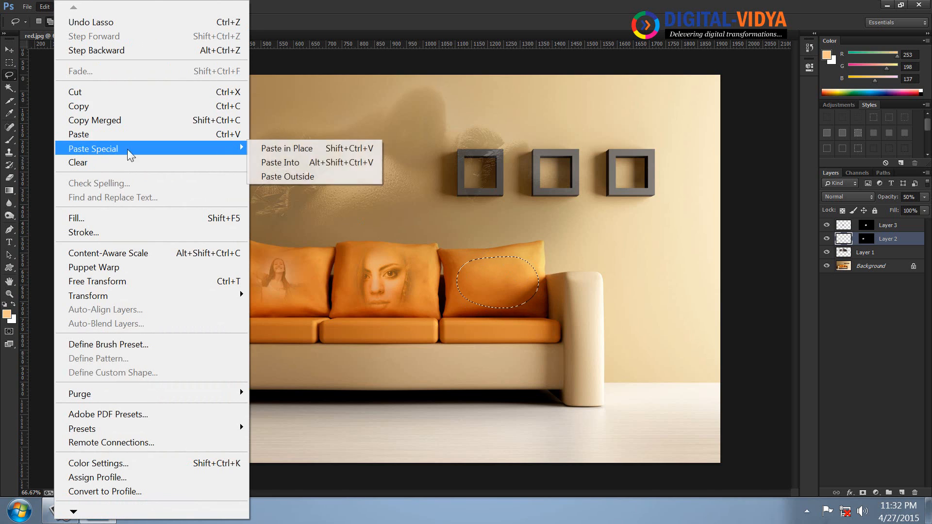
left_click(293, 165)
Scale the pasted eyes to about 32%, centred on the right cushion.
key("ctrl+t")
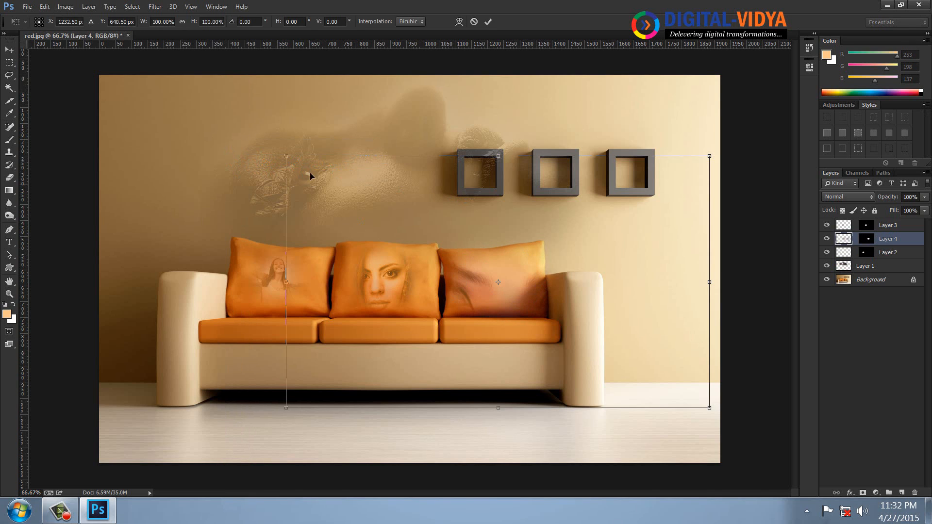
left_click_drag(287, 156, 430, 242)
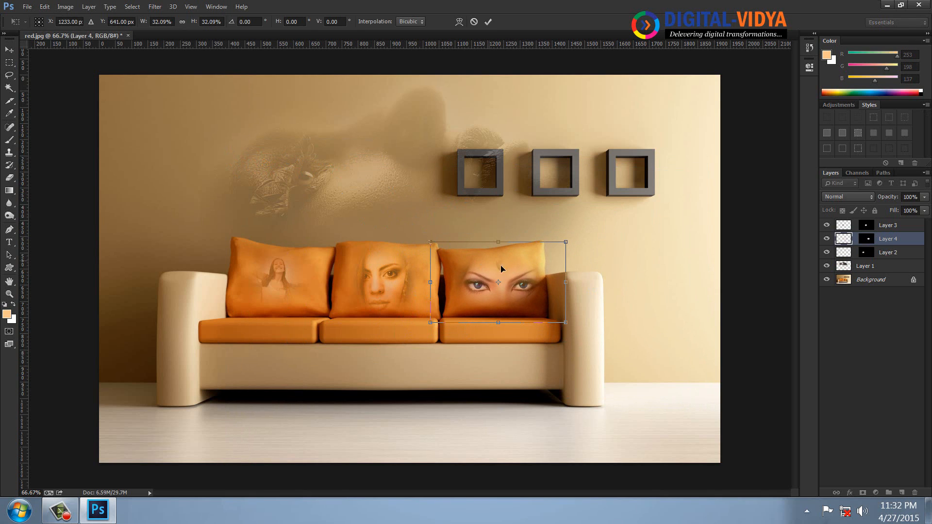
key("Return")
Set the eyes layer to Luminosity blending at 50% opacity and switch to the Move tool.
left_click(841, 197)
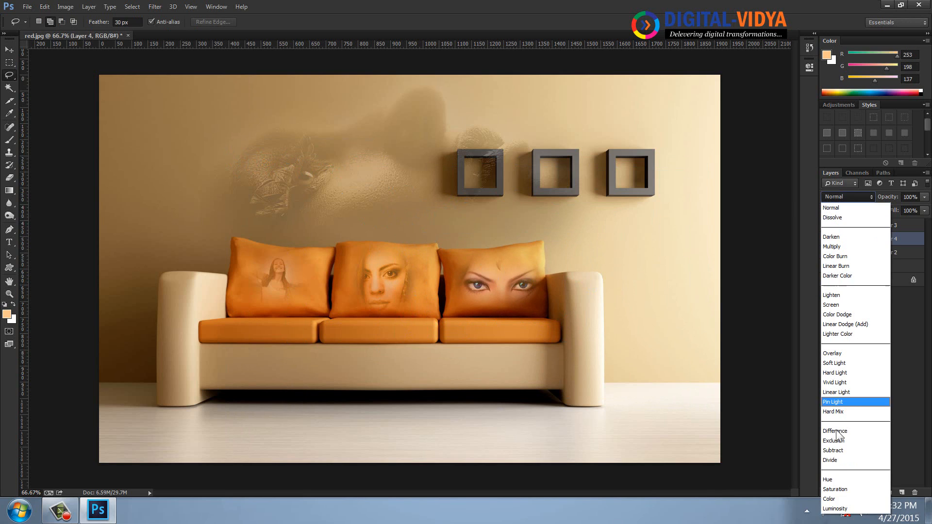
left_click(840, 509)
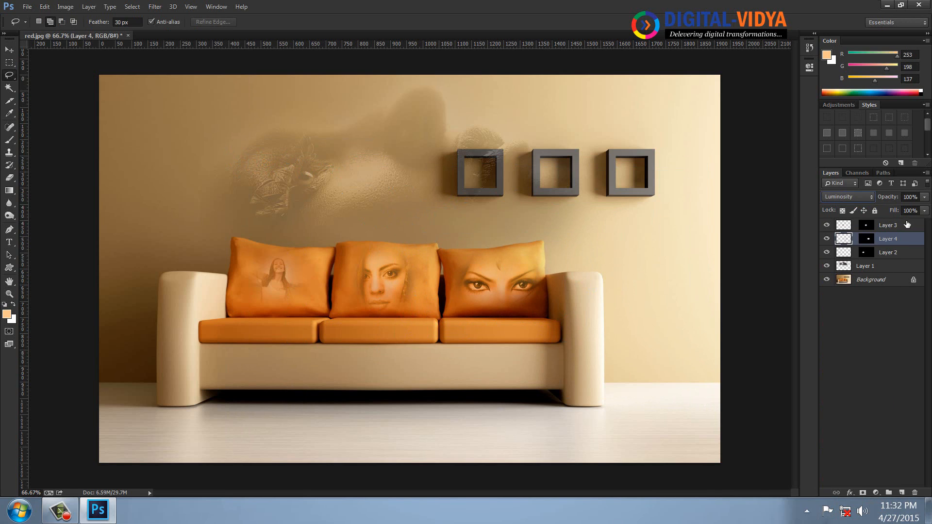
left_click(908, 197)
type("50")
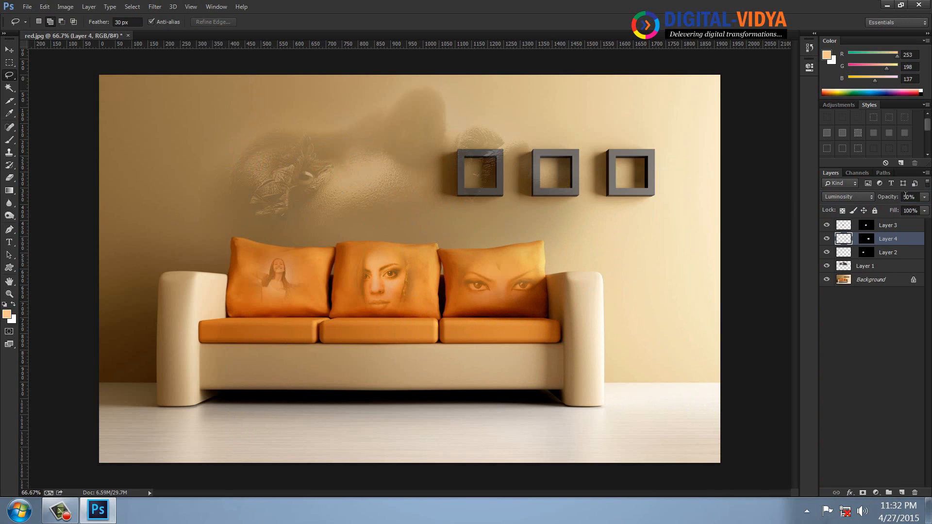
left_click(9, 50)
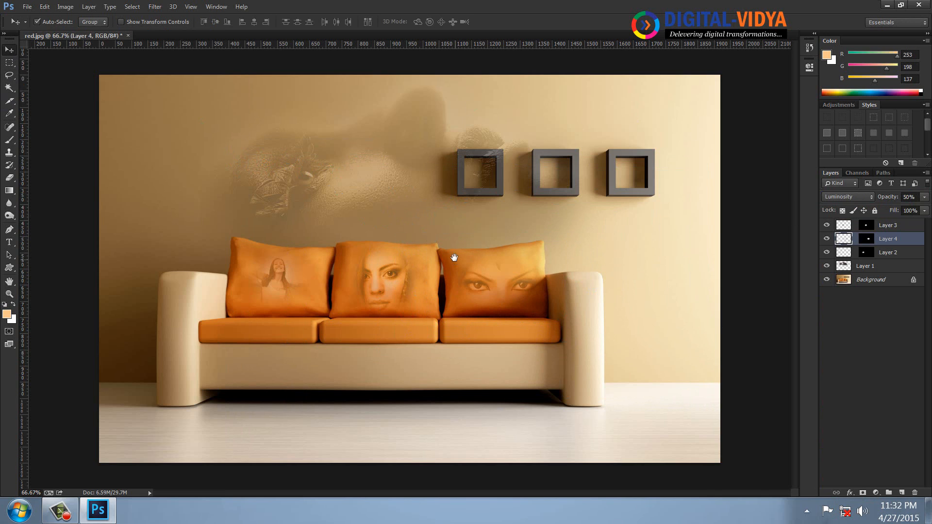